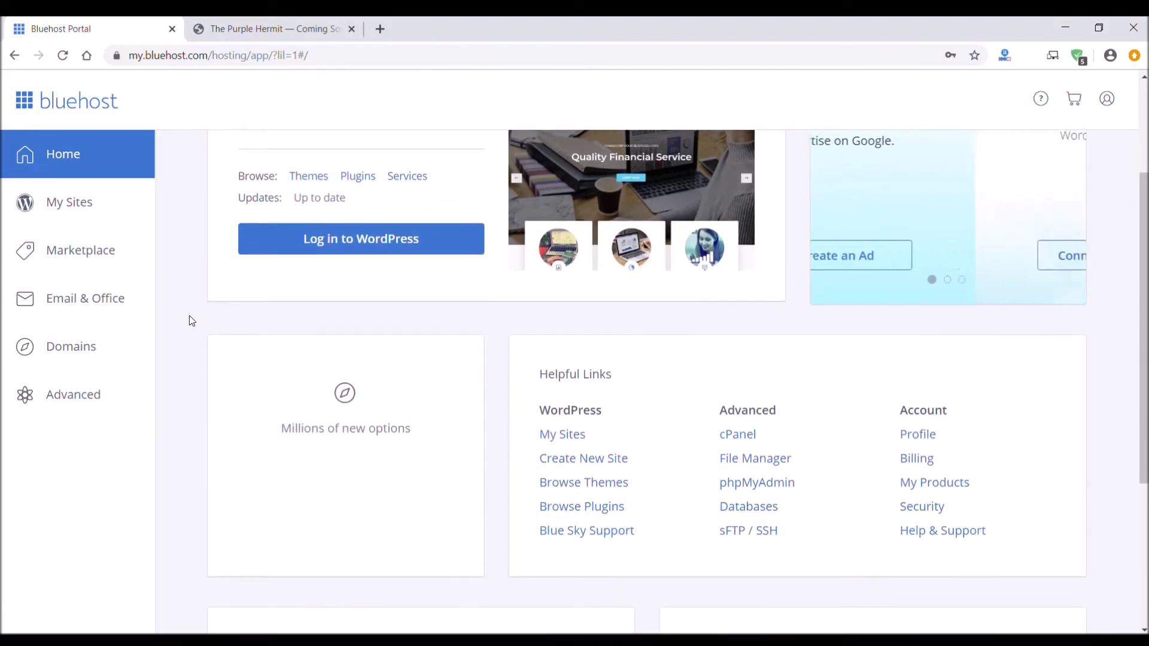
Open the Advanced section from the Bluehost Portal sidebar to reach cPanel's File Manager.
{"action": "left_click", "coordinate": [71, 400]}
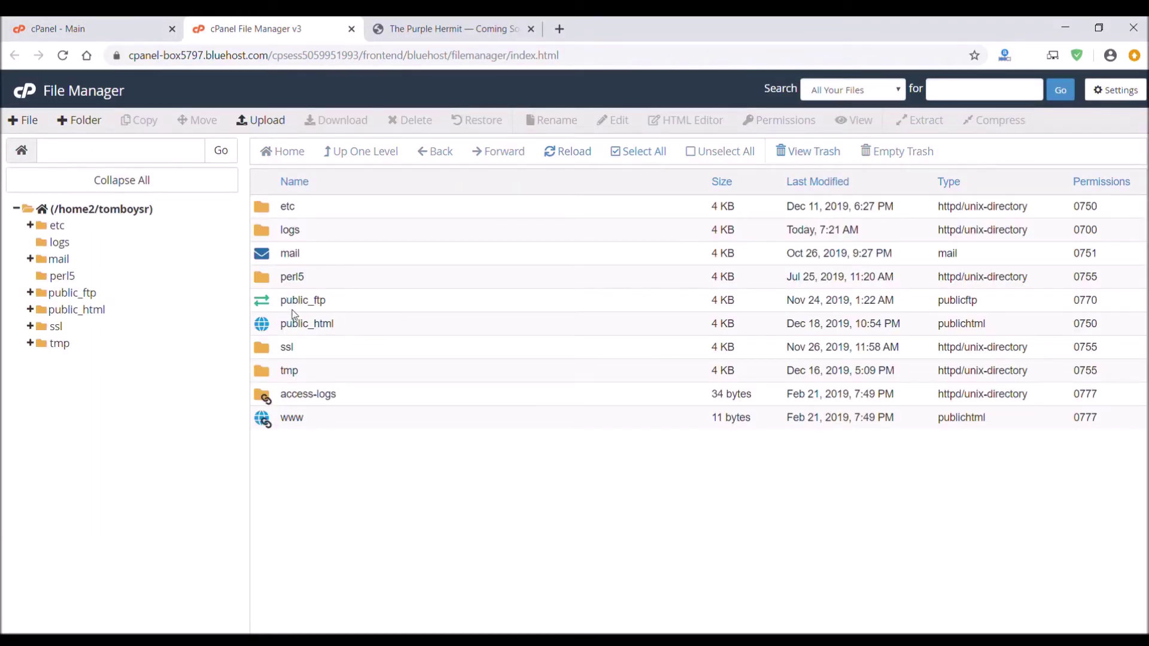
Open public_html/thepurplehermit and select the existing index.php file.
{"action": "left_click", "coordinate": [354, 323]}
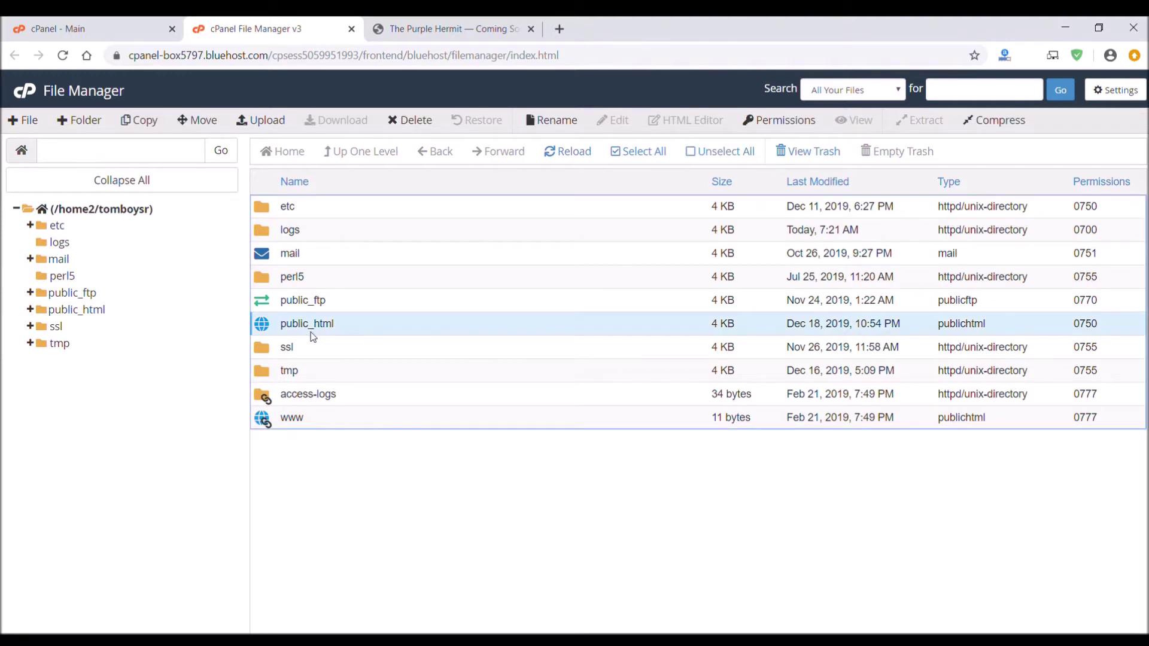
{"action": "double_click", "coordinate": [267, 329]}
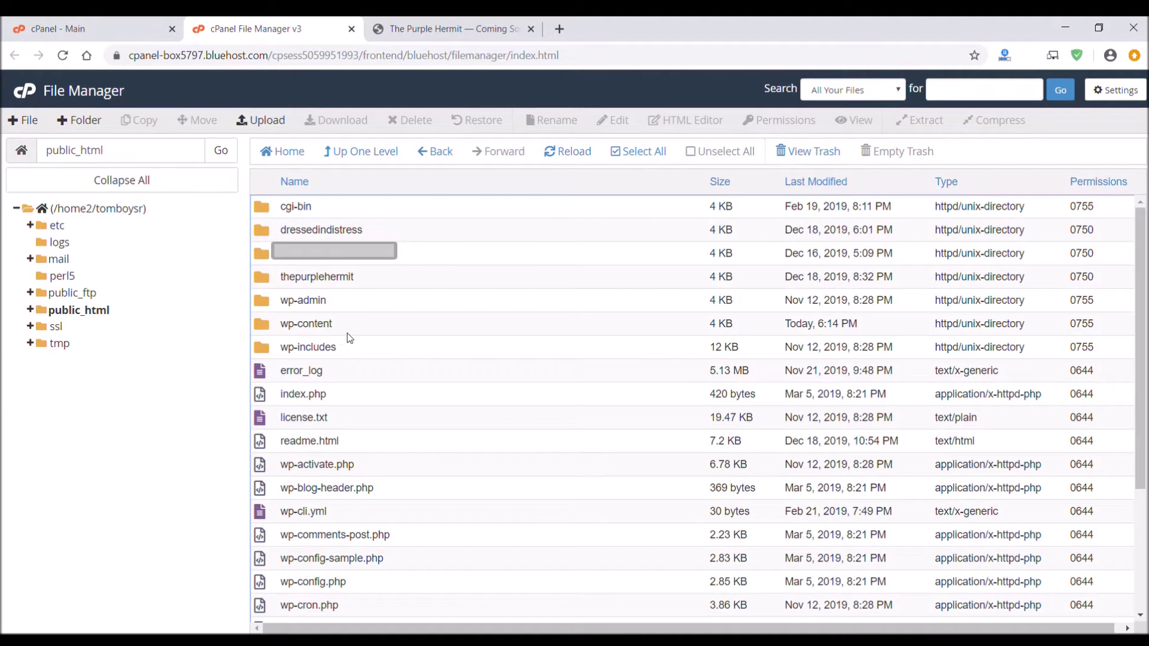
{"action": "left_click", "coordinate": [356, 276]}
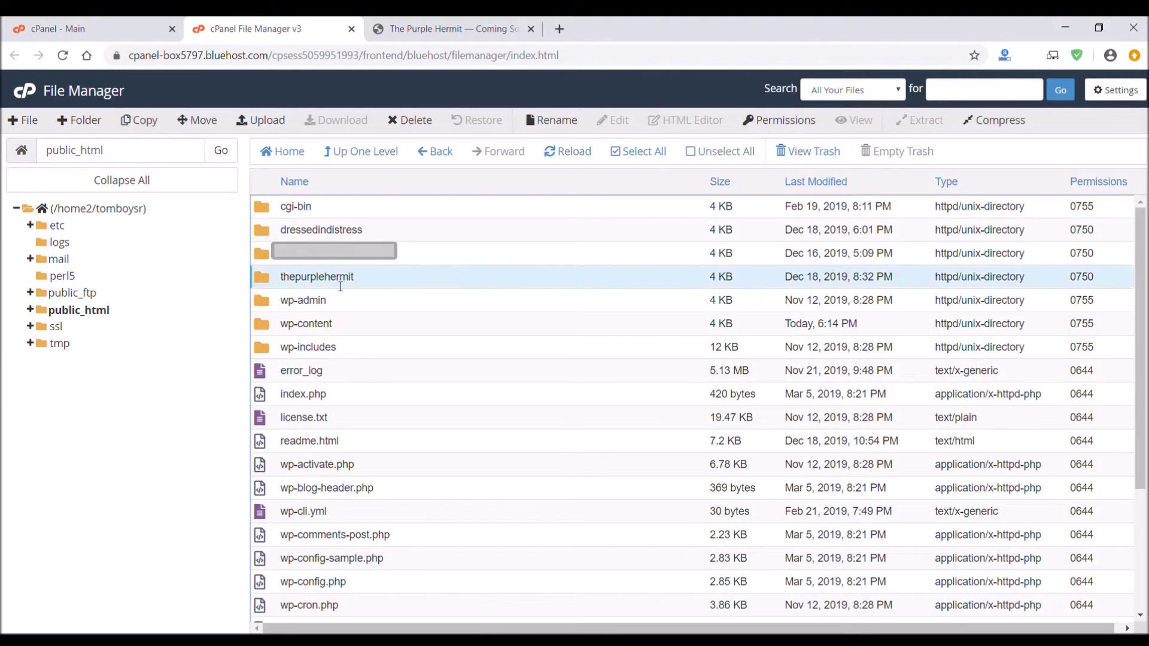
{"action": "double_click", "coordinate": [265, 283]}
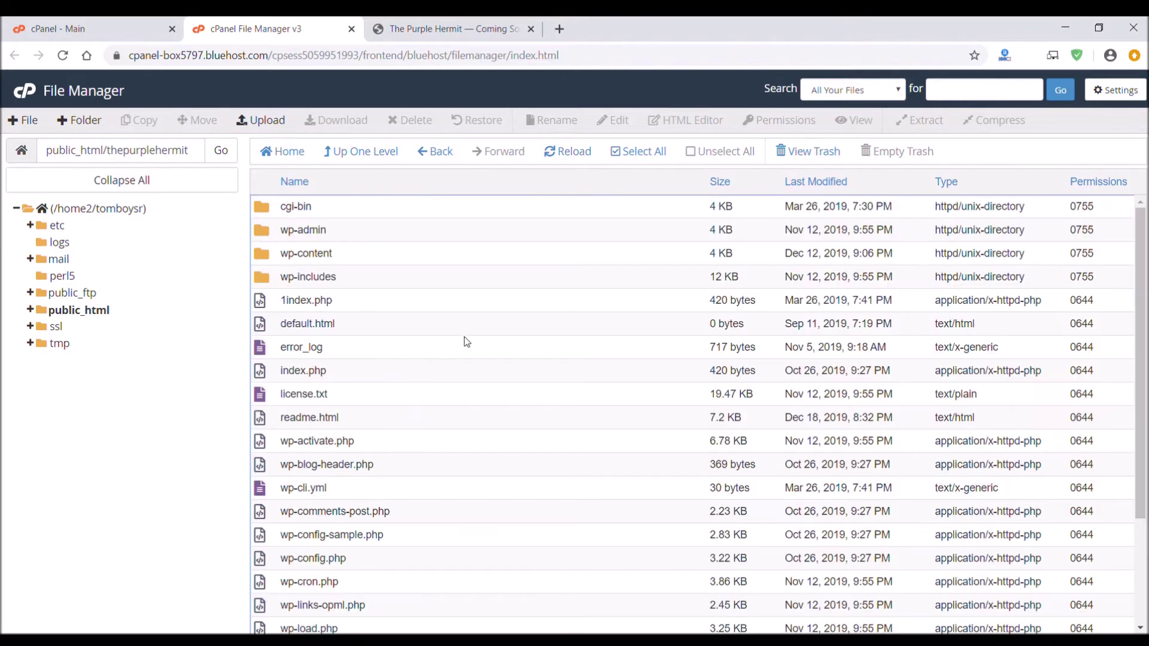
{"action": "scroll", "coordinate": [467, 341], "scroll_direction": "down", "scroll_amount": 4}
{"action": "scroll", "coordinate": [467, 341], "scroll_direction": "up", "scroll_amount": 3}
{"action": "left_click", "coordinate": [364, 370]}
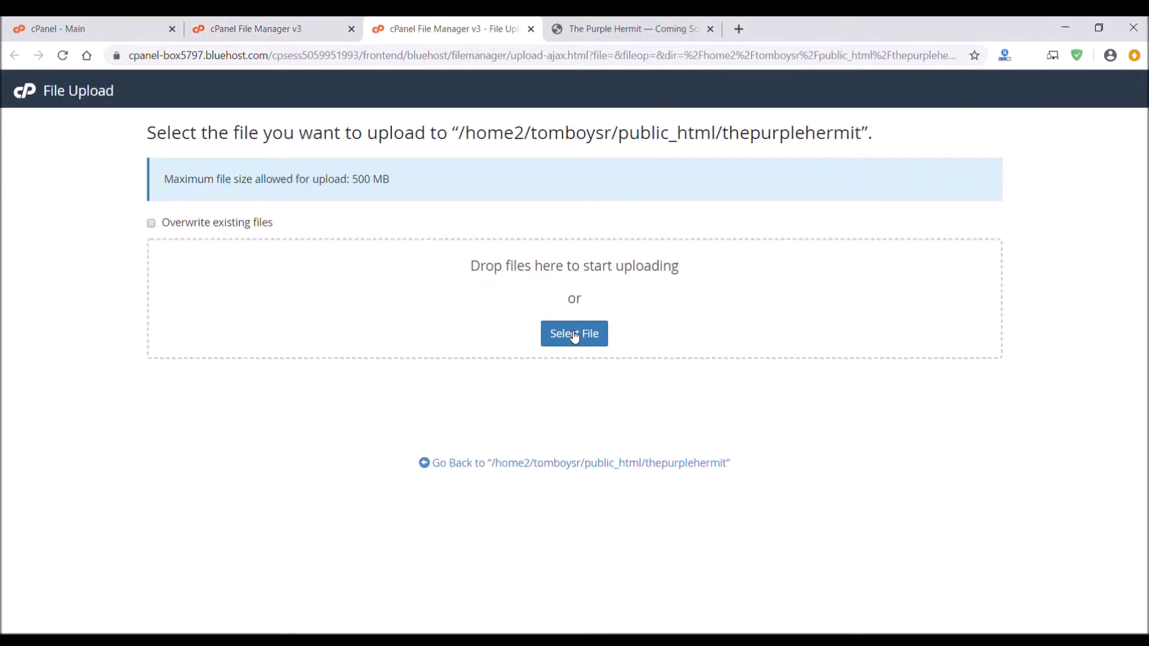
Upload index.html, styles.css, thumbnail315x225.jpg and both recipe pages, then return to the folder listing.
{"action": "left_click", "coordinate": [575, 335]}
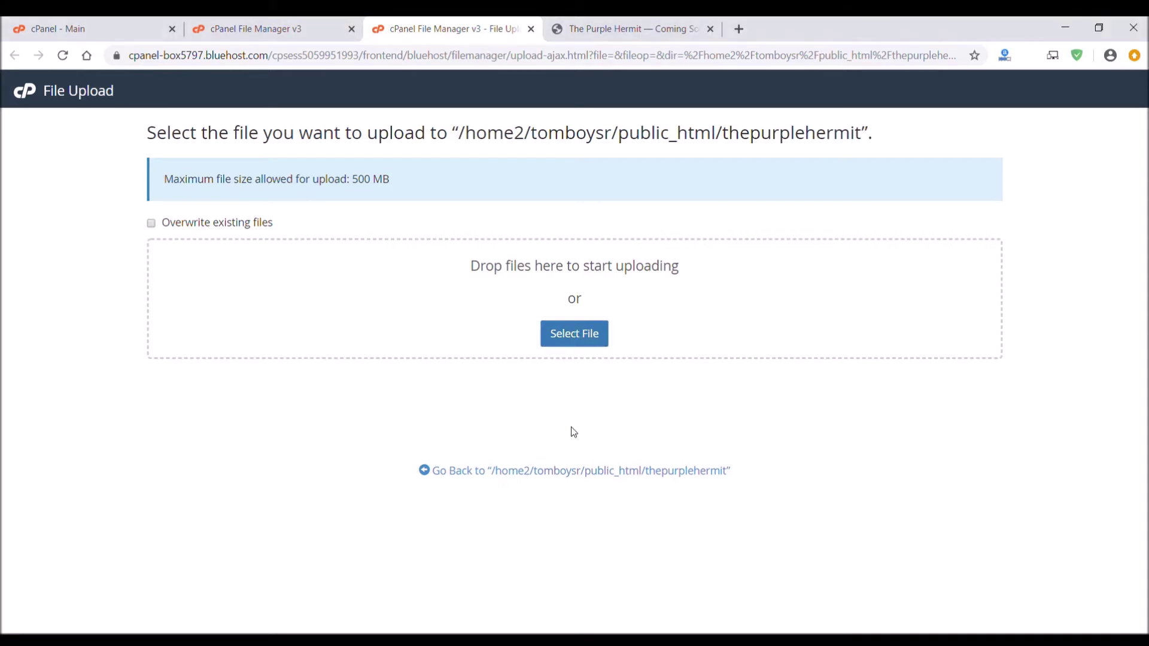
{"action": "left_click", "coordinate": [590, 335]}
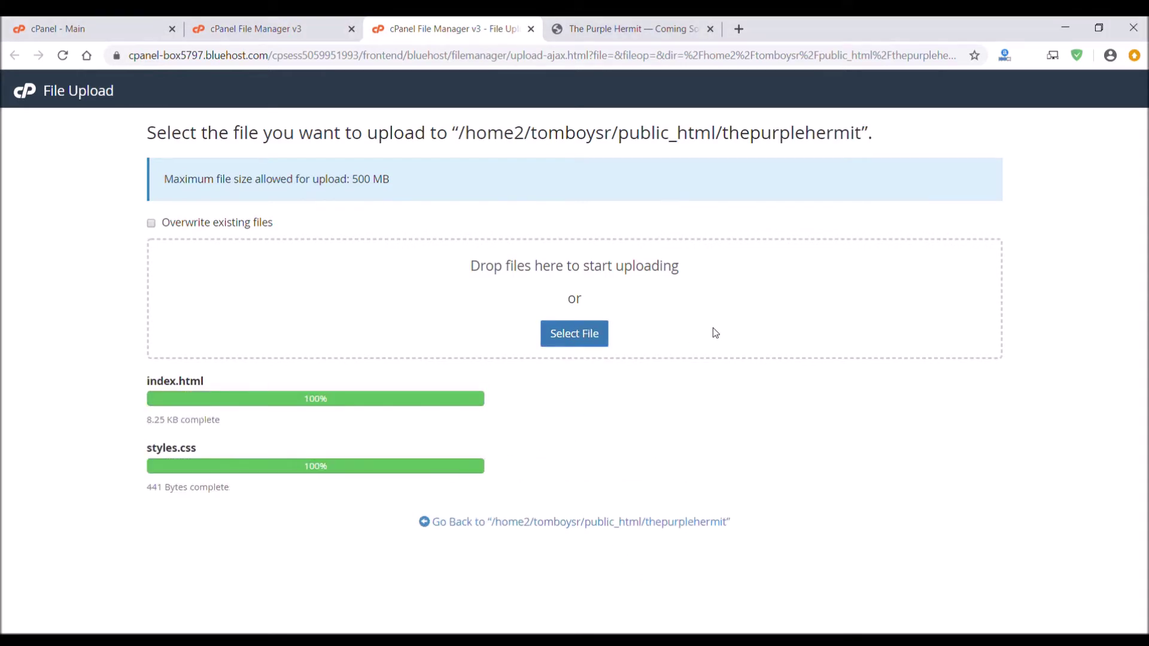
{"action": "left_click", "coordinate": [600, 336]}
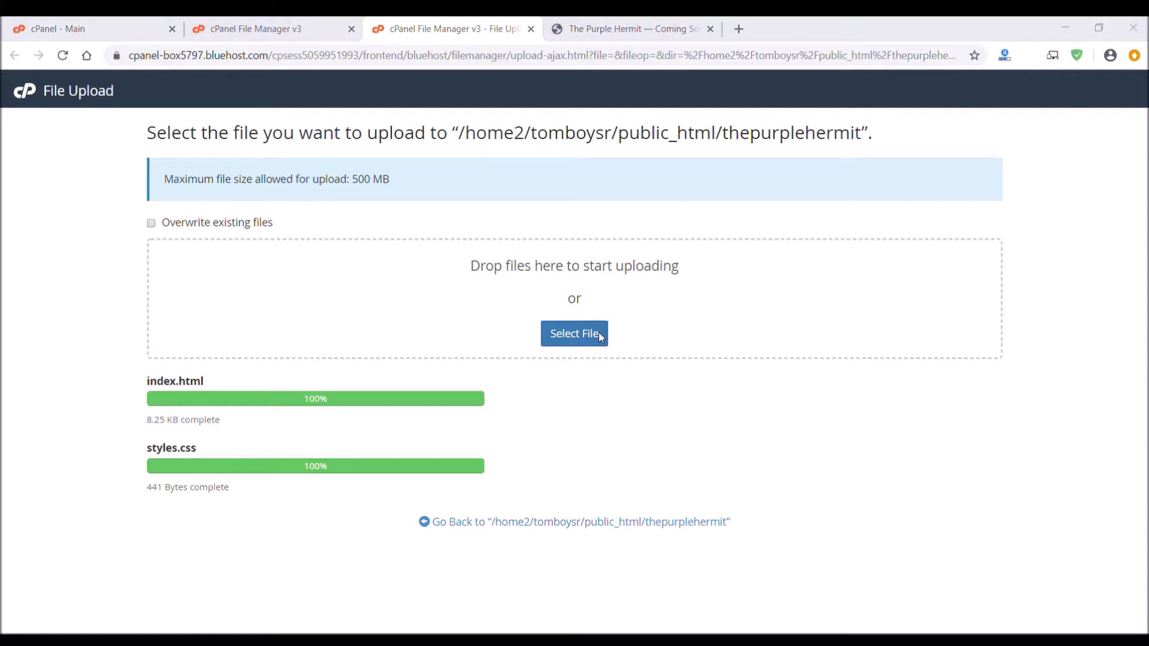
{"action": "double_click", "coordinate": [647, 580]}
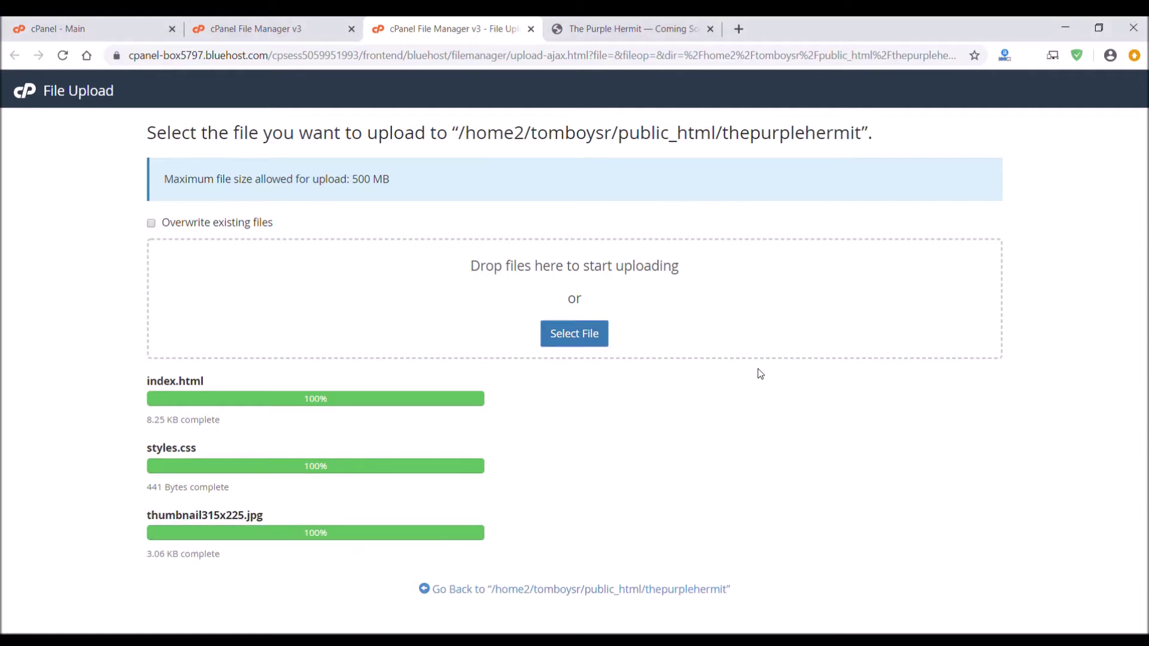
{"action": "scroll", "coordinate": [644, 426], "scroll_direction": "down", "scroll_amount": 1}
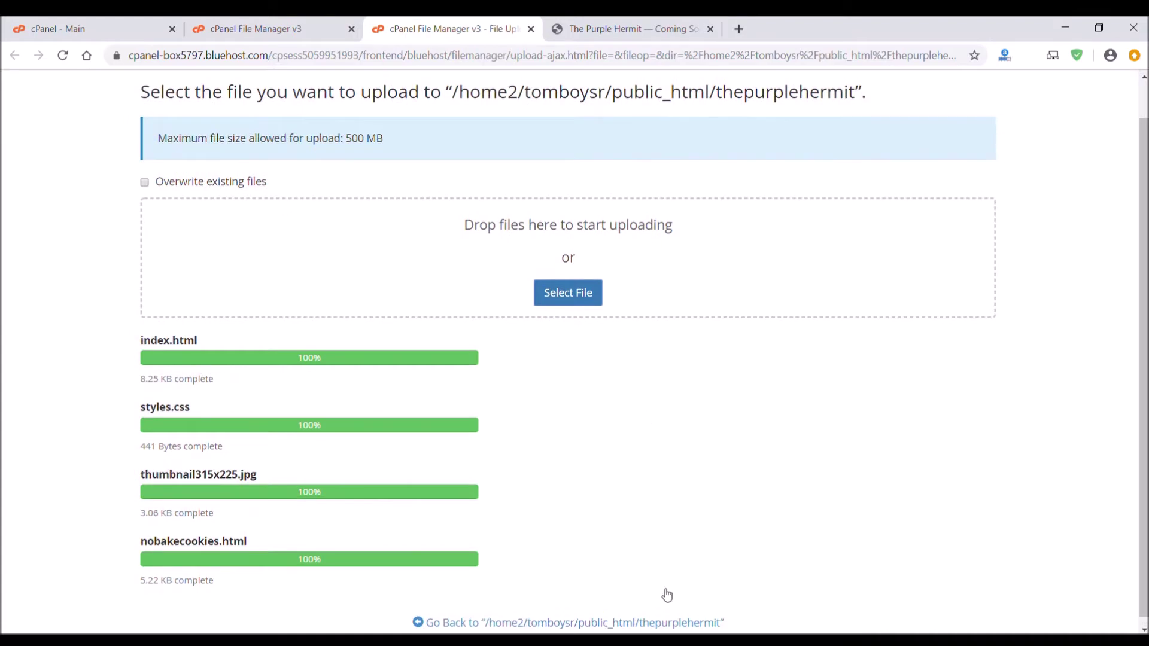
{"action": "scroll", "coordinate": [675, 381], "scroll_direction": "down", "scroll_amount": 1}
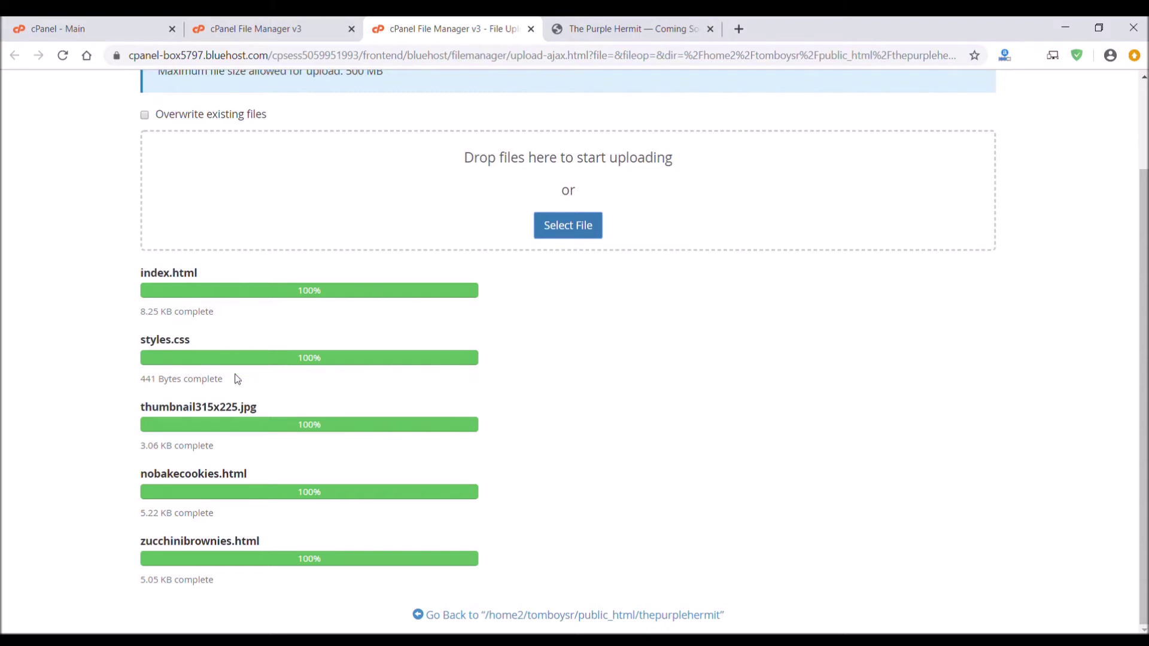
{"action": "left_click", "coordinate": [627, 617]}
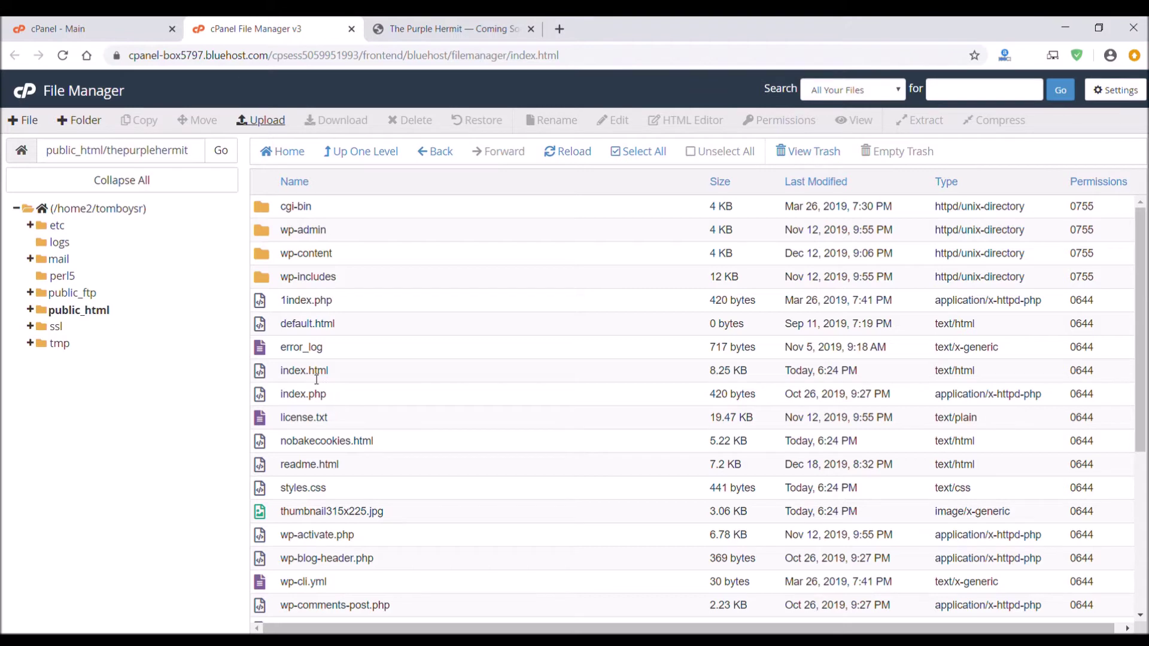
Inspect the uploaded index.html, nobakecookies.html, thumbnail315x225.jpg and zucchinibrownies.html files.
{"action": "left_click", "coordinate": [338, 372]}
{"action": "scroll", "coordinate": [393, 396], "scroll_direction": "down", "scroll_amount": 1}
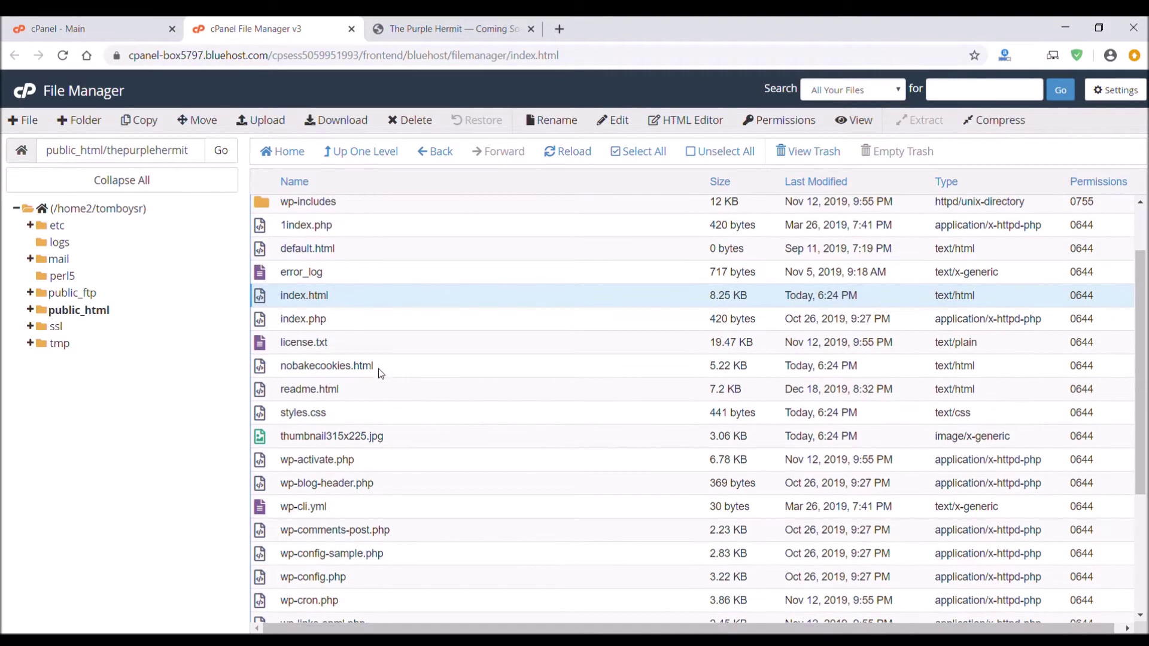
{"action": "left_click", "coordinate": [380, 373]}
{"action": "left_click", "coordinate": [402, 442]}
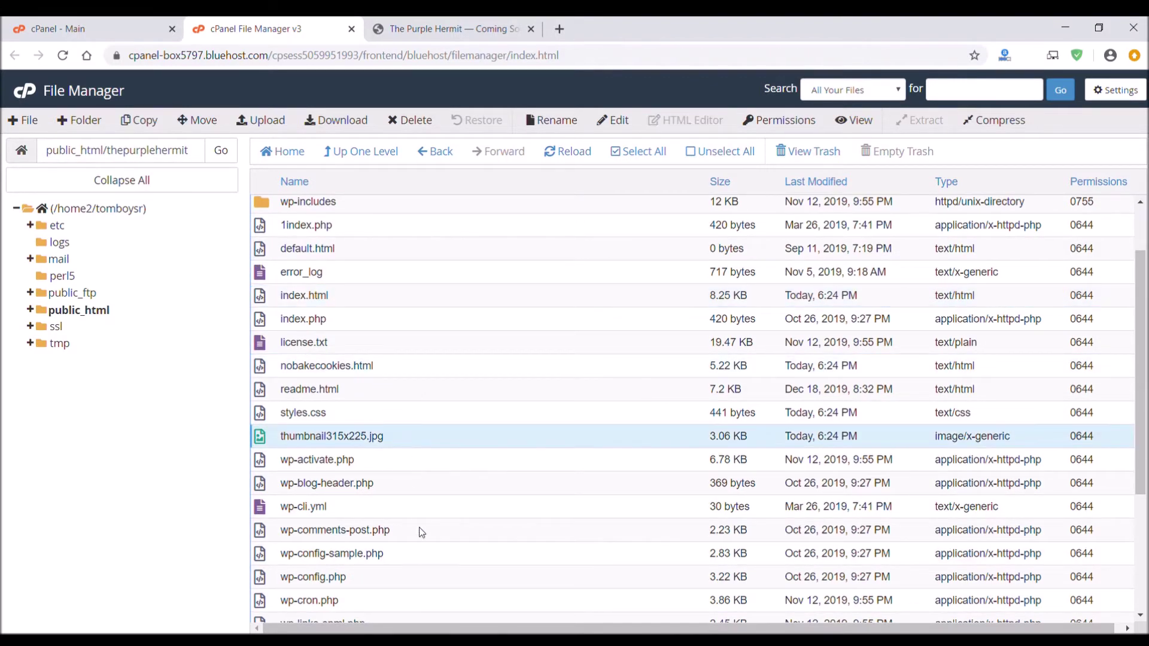
{"action": "scroll", "coordinate": [421, 533], "scroll_direction": "down", "scroll_amount": 3}
{"action": "left_click", "coordinate": [428, 611]}
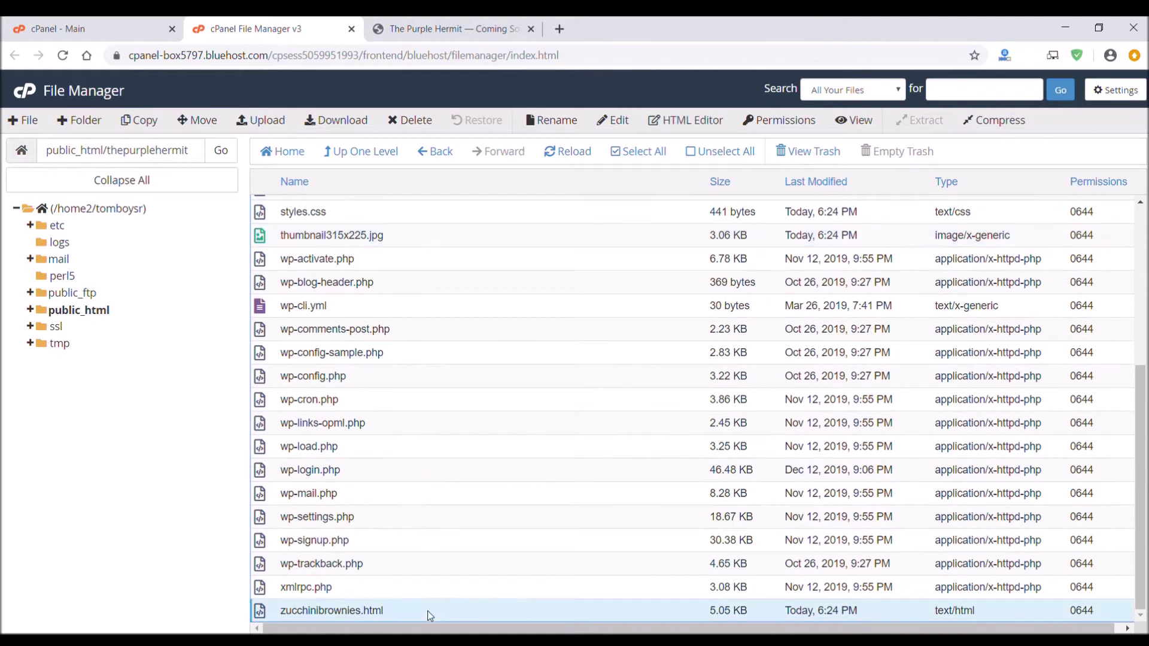
Select the old index.php and view the live site, still showing Coming Soon.
{"action": "scroll", "coordinate": [418, 577], "scroll_direction": "up", "scroll_amount": 4}
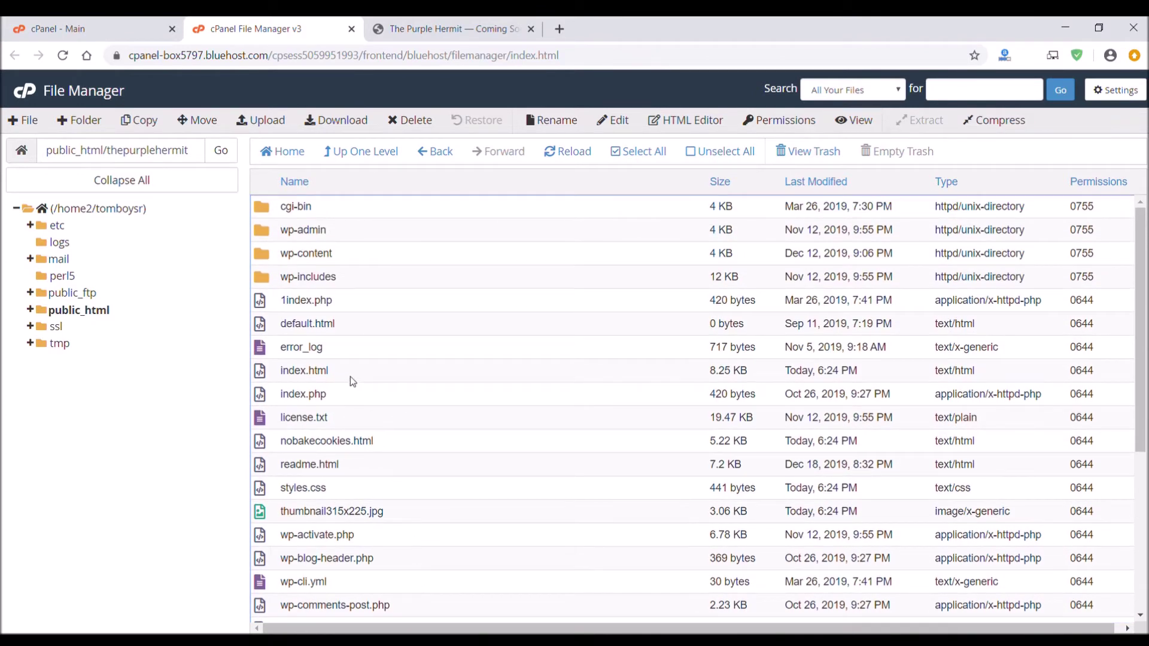
{"action": "left_click", "coordinate": [339, 394]}
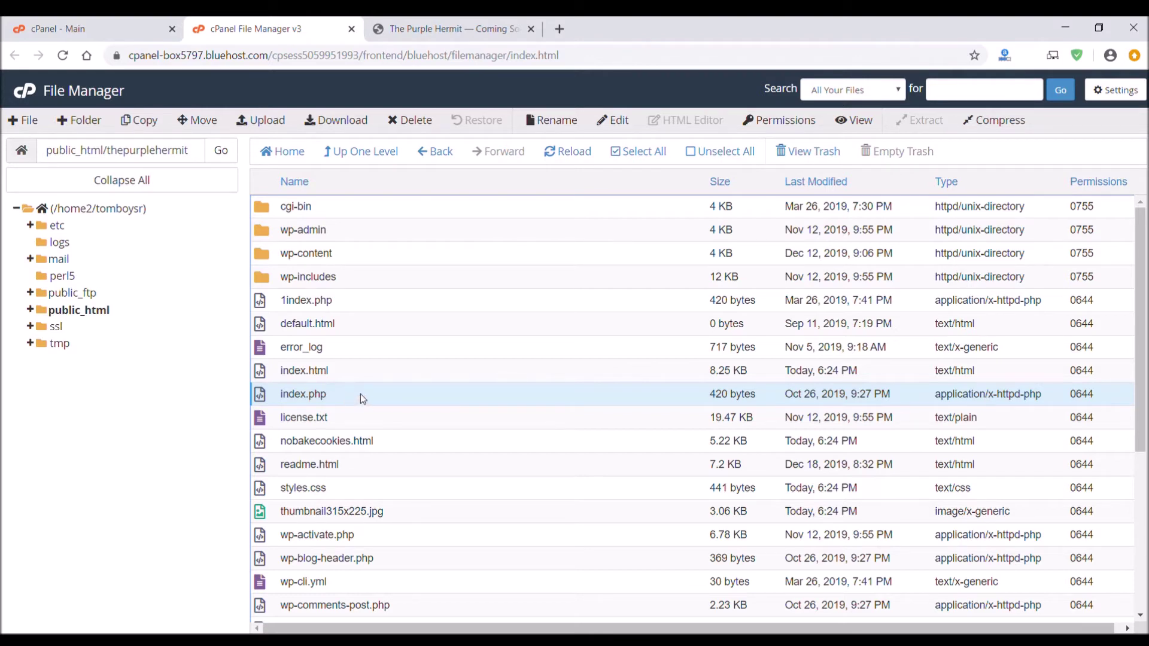
{"action": "left_click", "coordinate": [457, 28]}
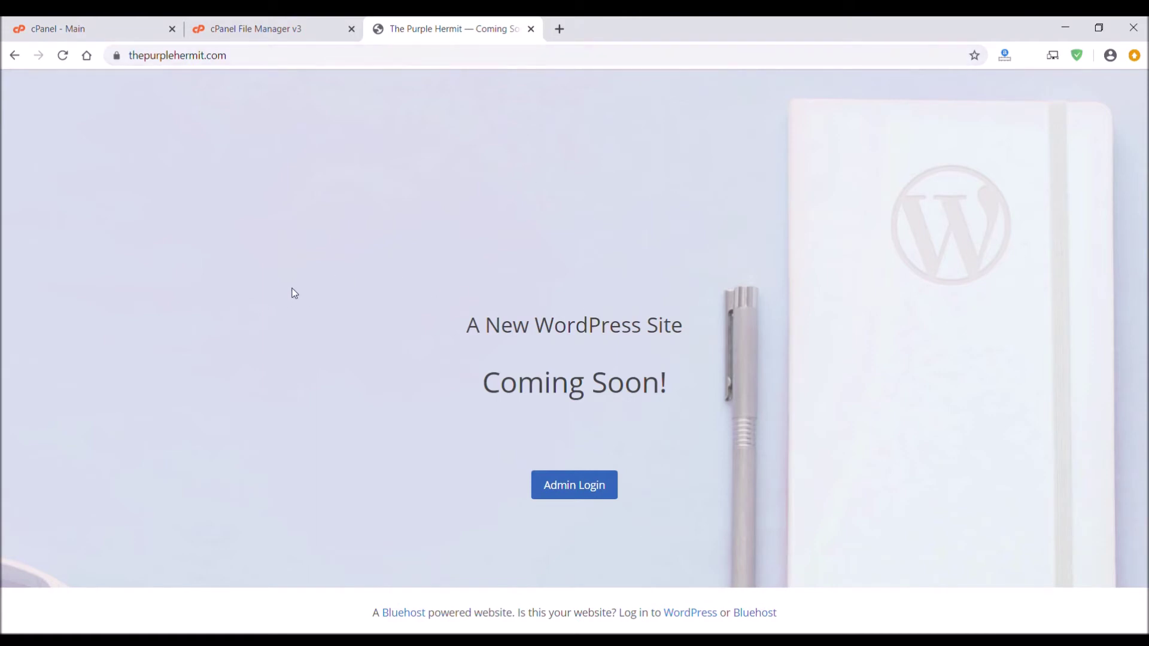
{"action": "left_click", "coordinate": [273, 29]}
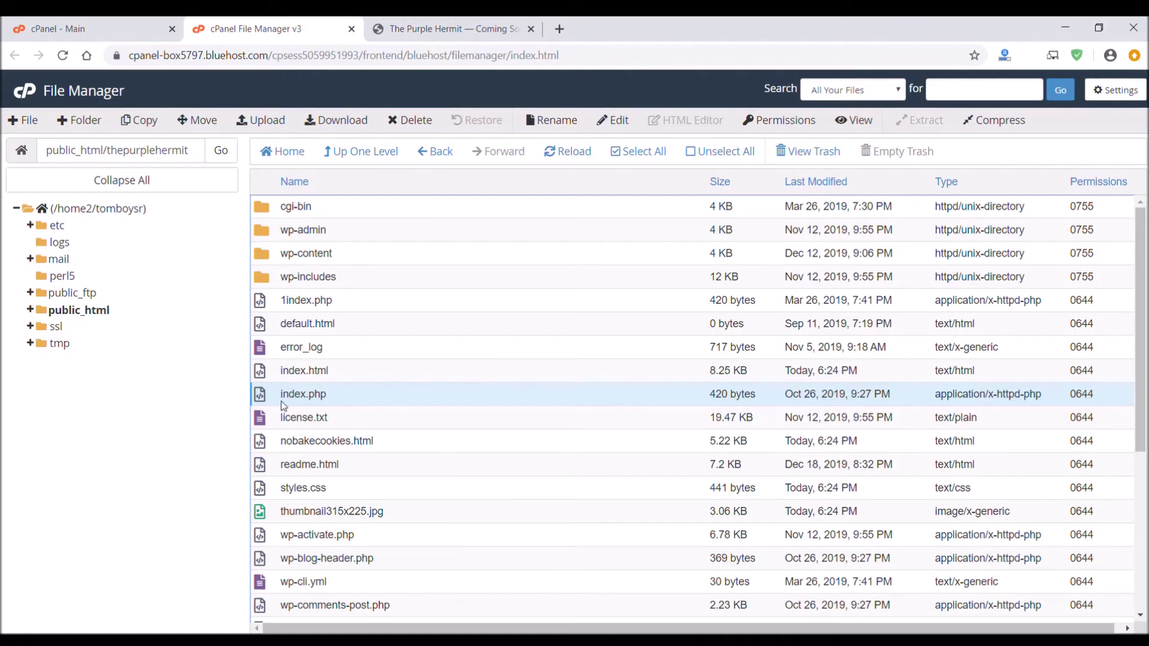
Rename index.php to index1.php.
{"action": "right_click", "coordinate": [302, 395]}
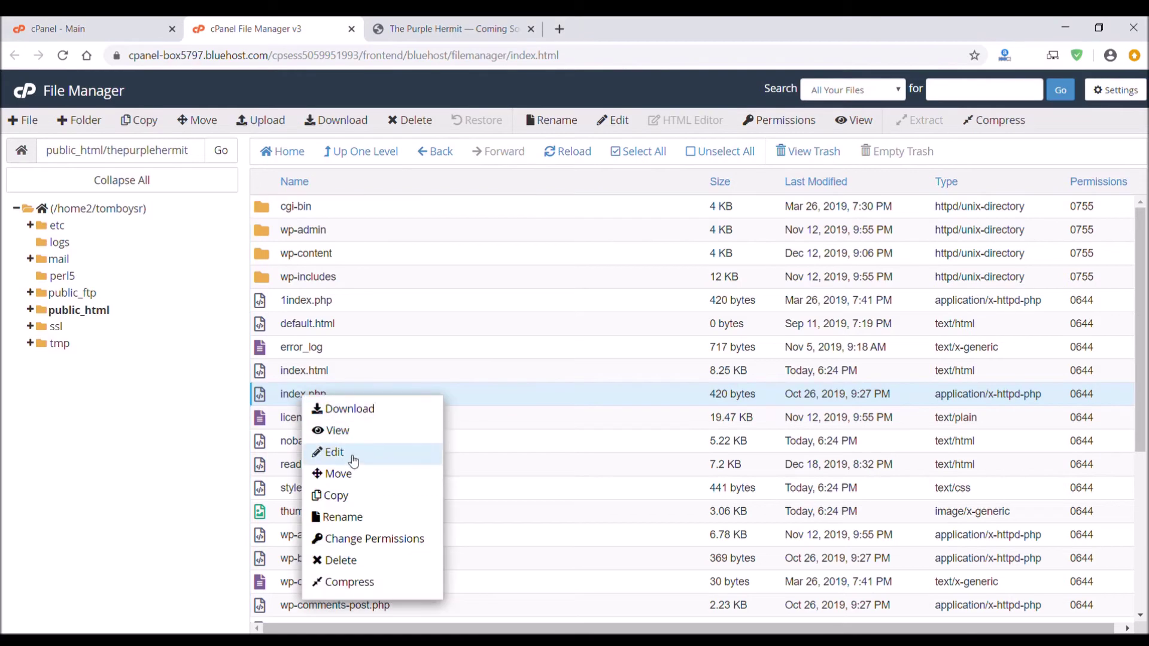
{"action": "left_click", "coordinate": [361, 518]}
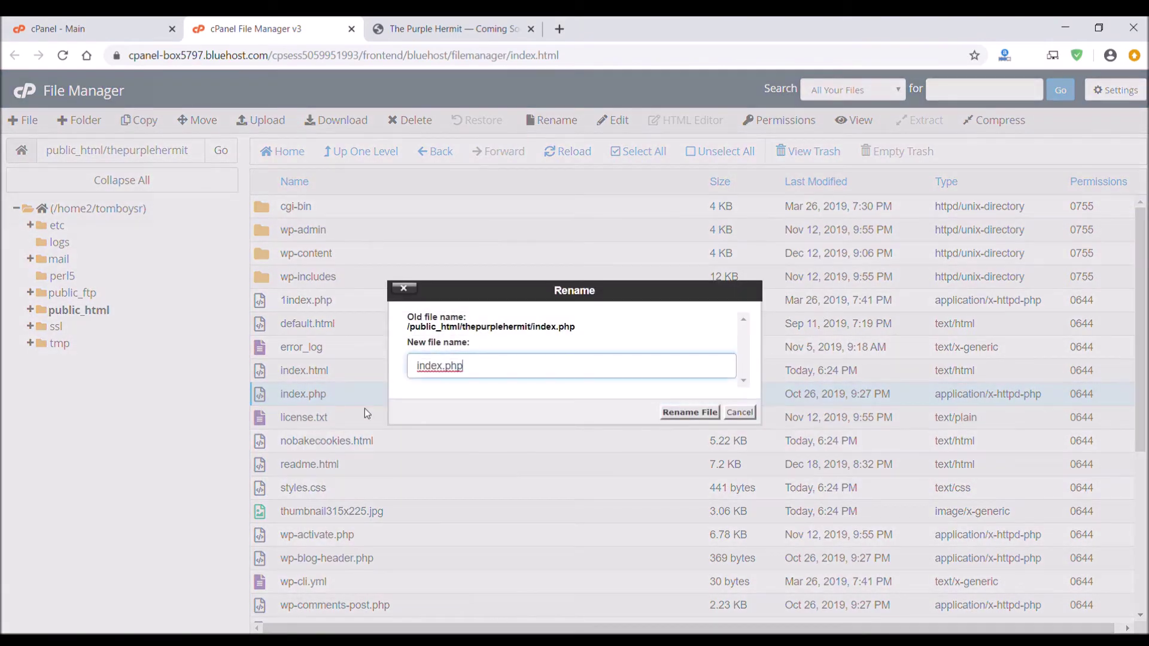
{"action": "left_click", "coordinate": [443, 368]}
{"action": "type", "text": "1"}
{"action": "left_click", "coordinate": [688, 412]}
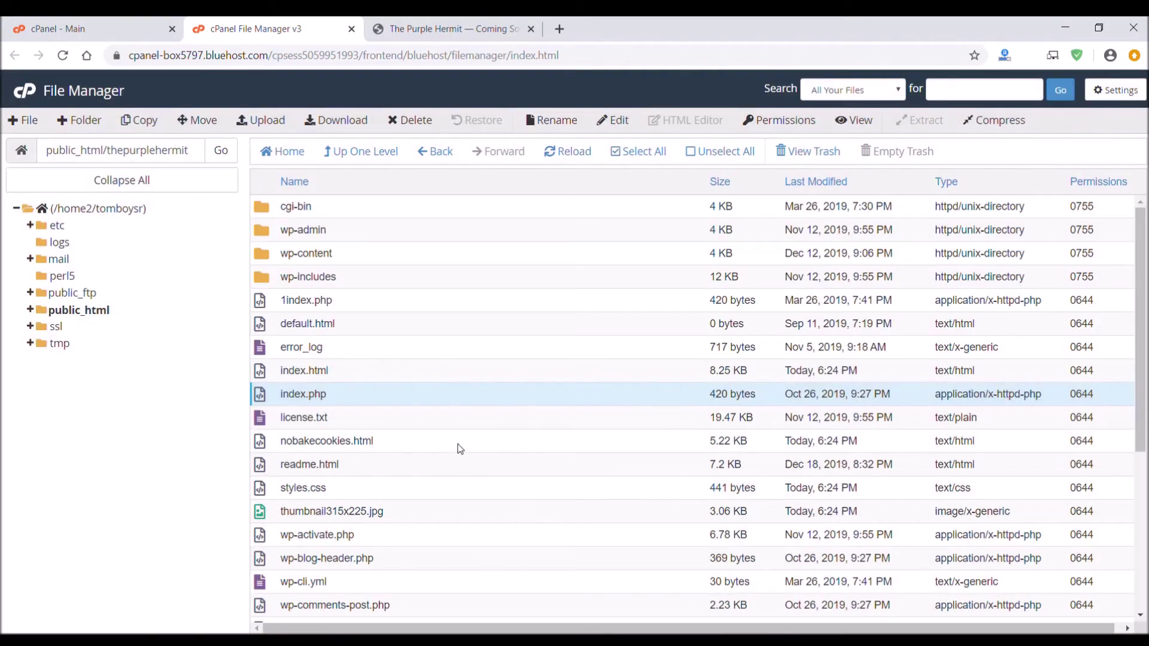
Select styles.css and index.html, then reload the thepurplehermit folder listing.
{"action": "scroll", "coordinate": [416, 417], "scroll_direction": "down", "scroll_amount": 4}
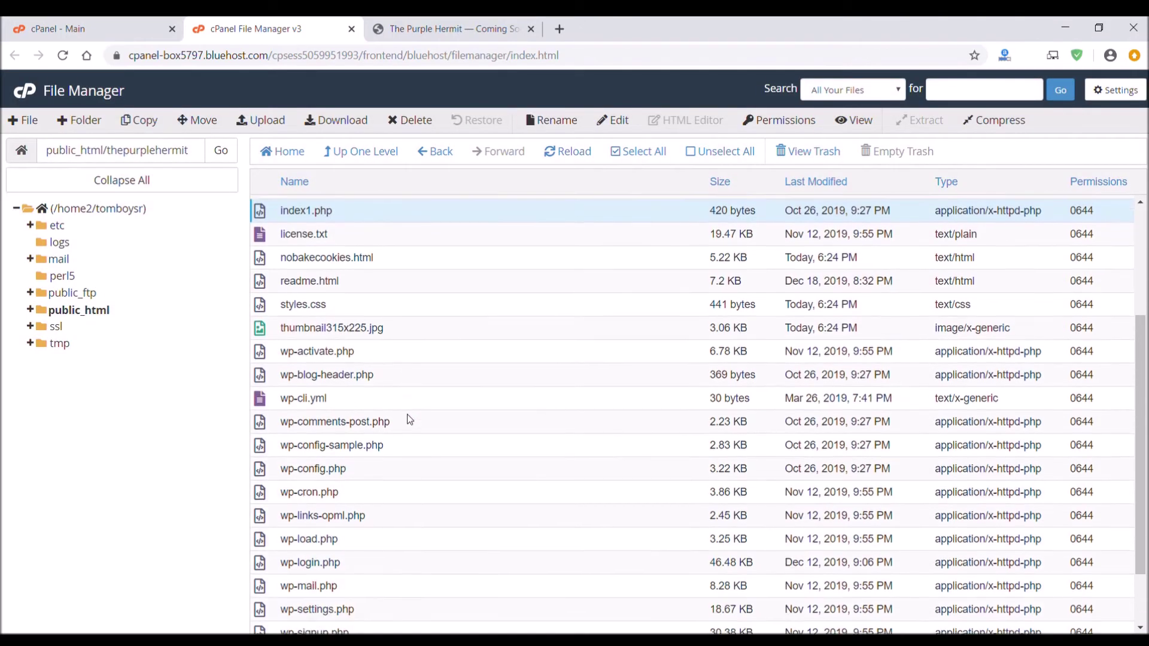
{"action": "scroll", "coordinate": [408, 419], "scroll_direction": "up", "scroll_amount": 2}
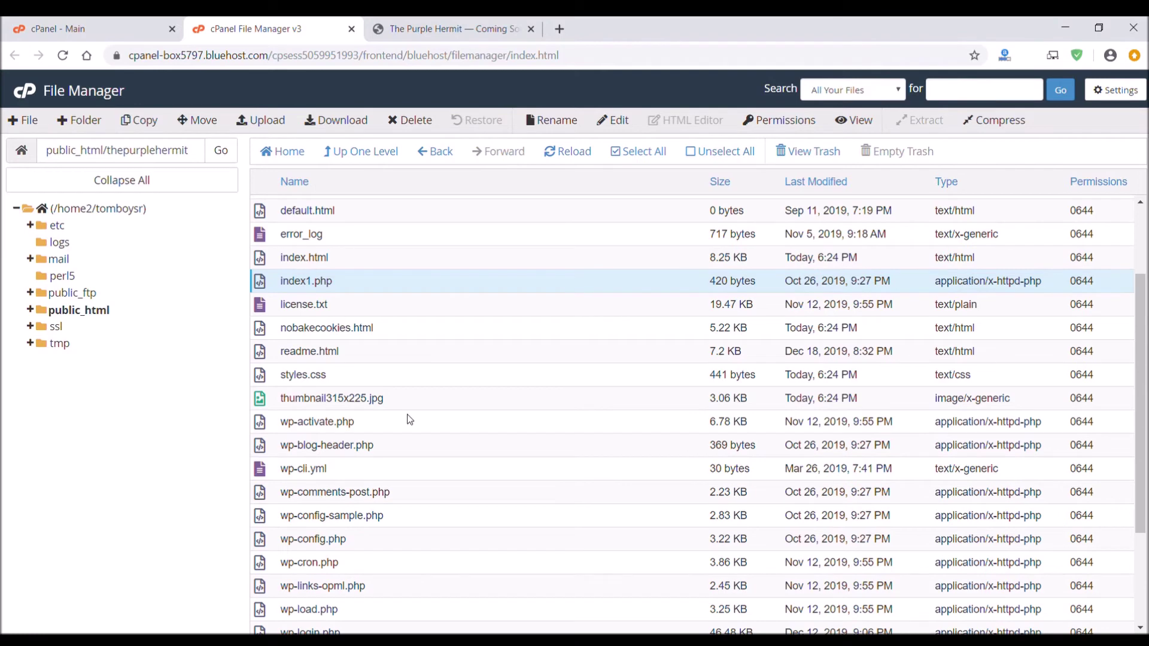
{"action": "left_click", "coordinate": [362, 372]}
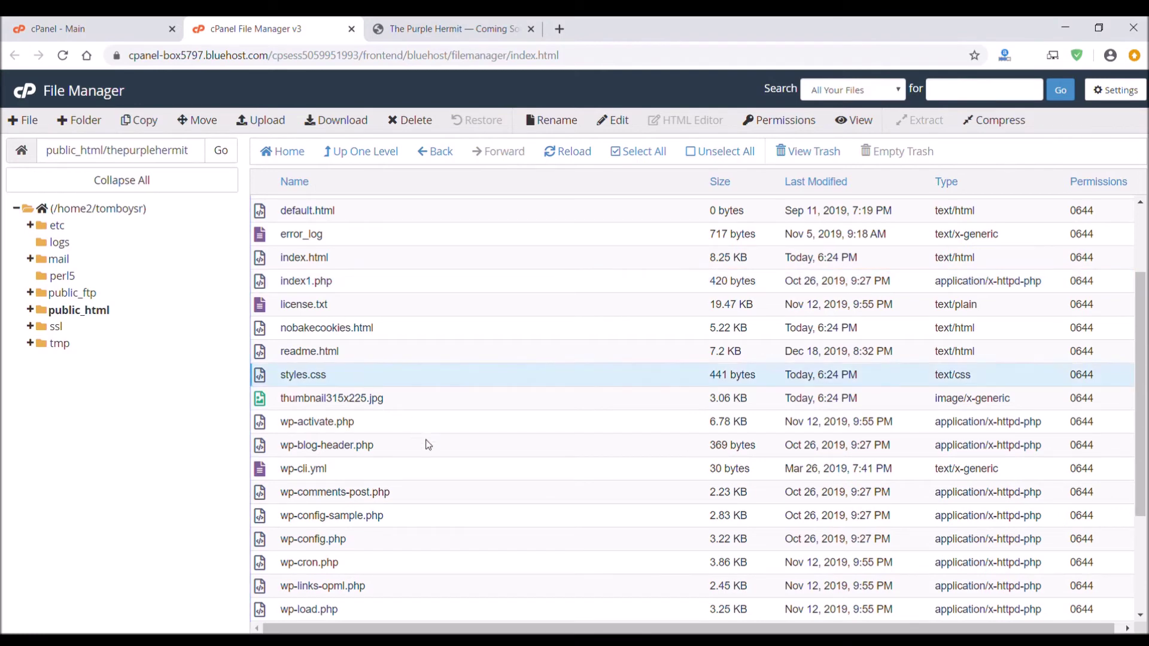
{"action": "scroll", "coordinate": [437, 456], "scroll_direction": "up", "scroll_amount": 2}
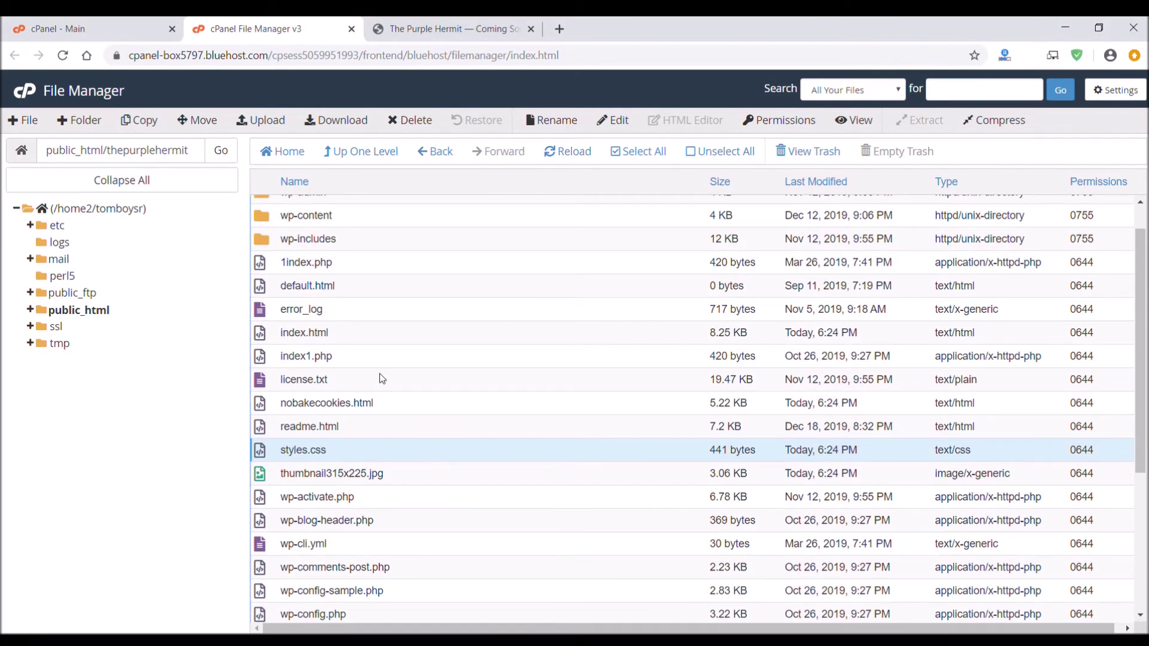
{"action": "left_click", "coordinate": [357, 331]}
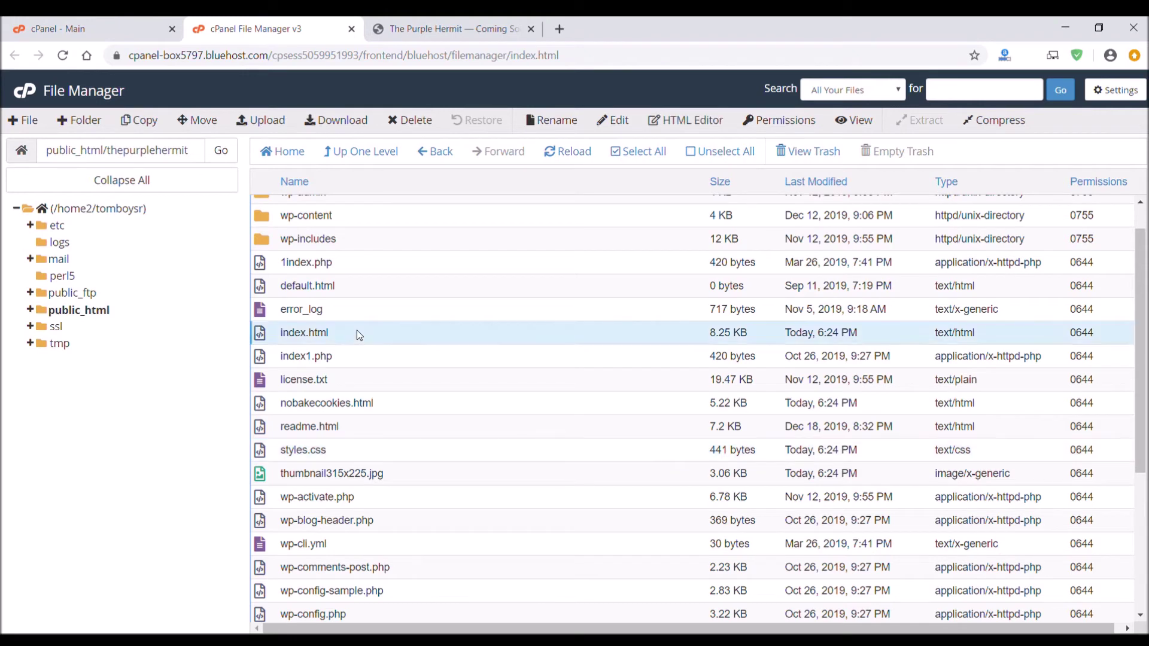
{"action": "scroll", "coordinate": [377, 382], "scroll_direction": "up", "scroll_amount": 1}
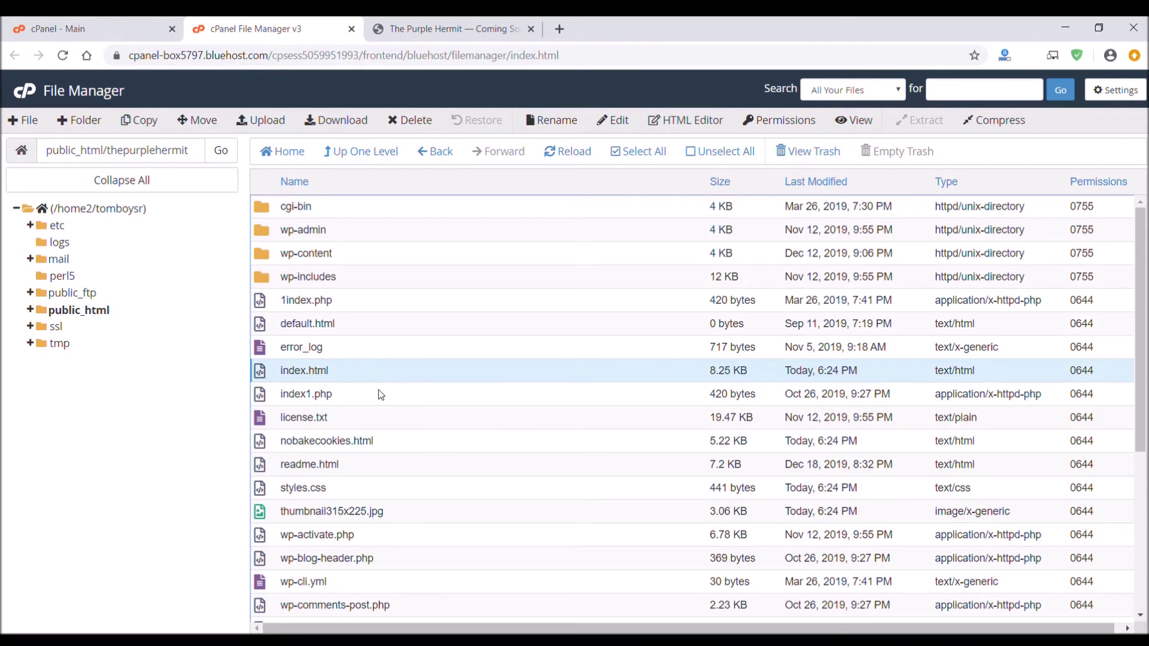
{"action": "scroll", "coordinate": [378, 389], "scroll_direction": "down", "scroll_amount": 2}
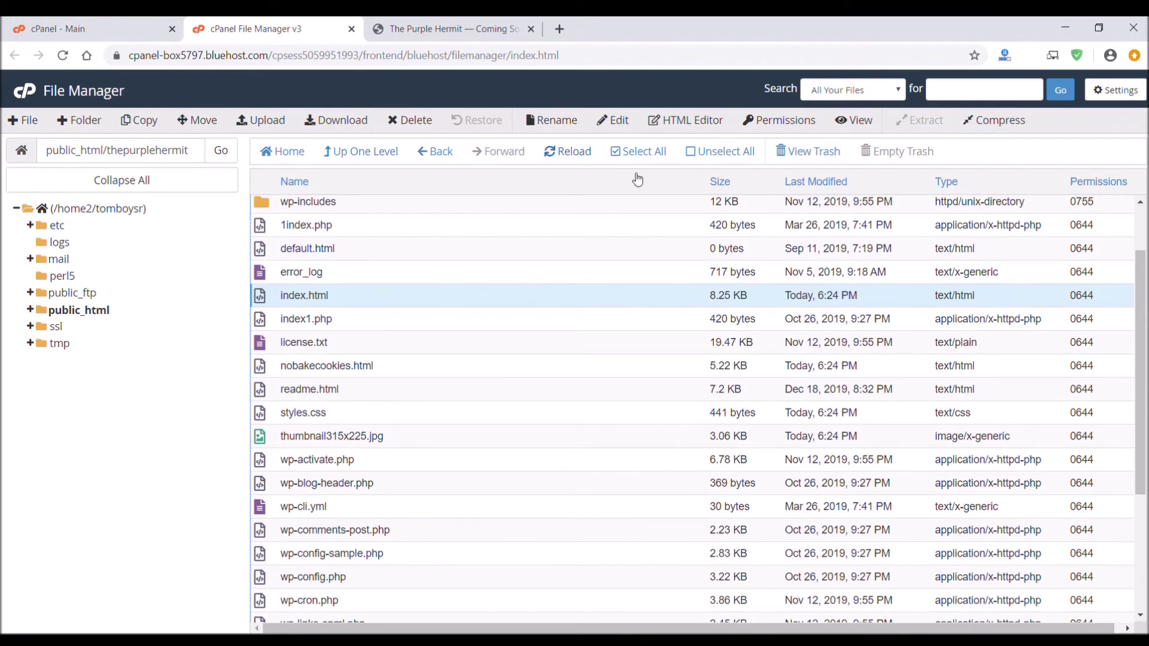
{"action": "left_click", "coordinate": [568, 153]}
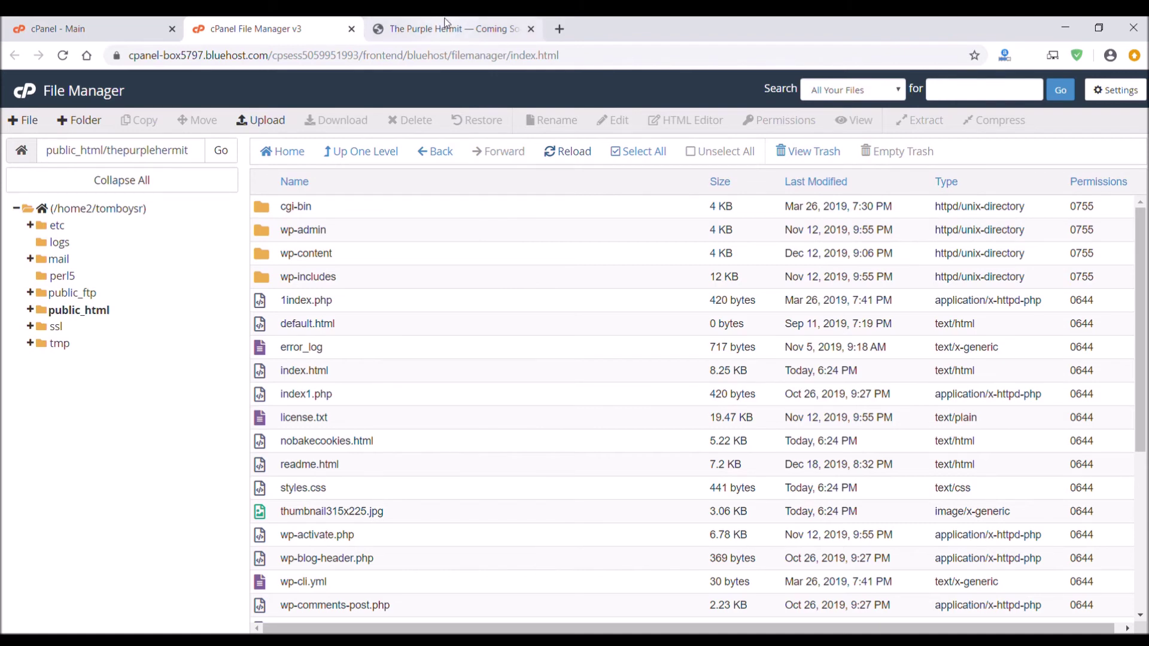
Reload the live Purple Hermit site so the new homepage appears.
{"action": "left_click", "coordinate": [444, 22]}
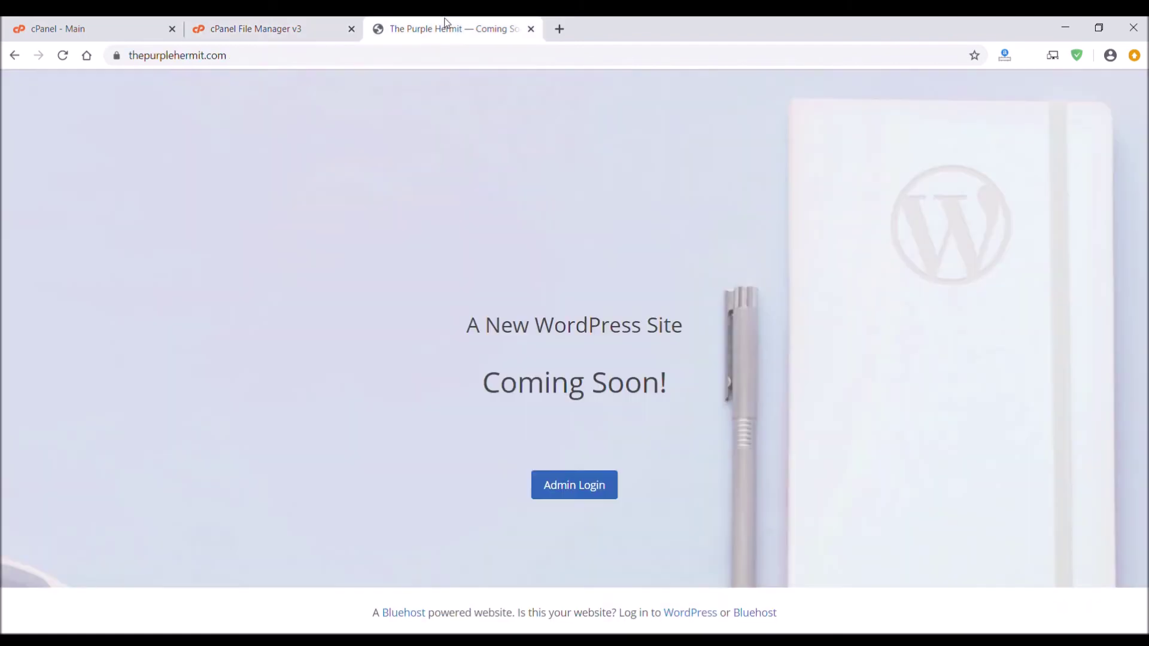
{"action": "left_click", "coordinate": [63, 58]}
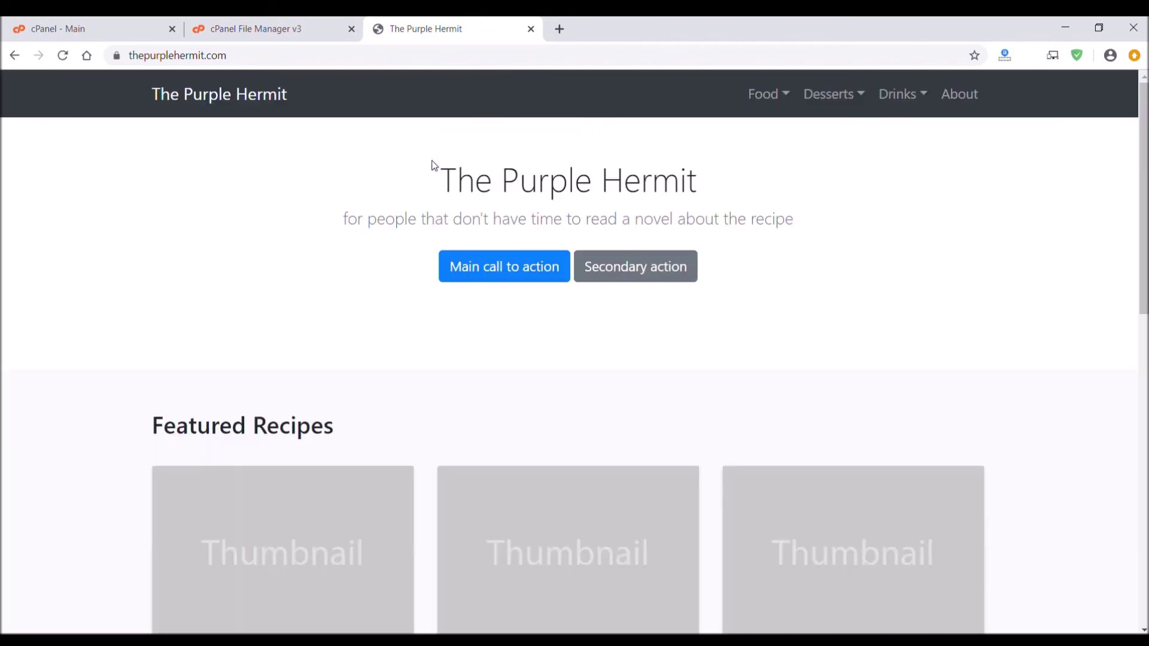
{"action": "scroll", "coordinate": [394, 252], "scroll_direction": "down", "scroll_amount": 5}
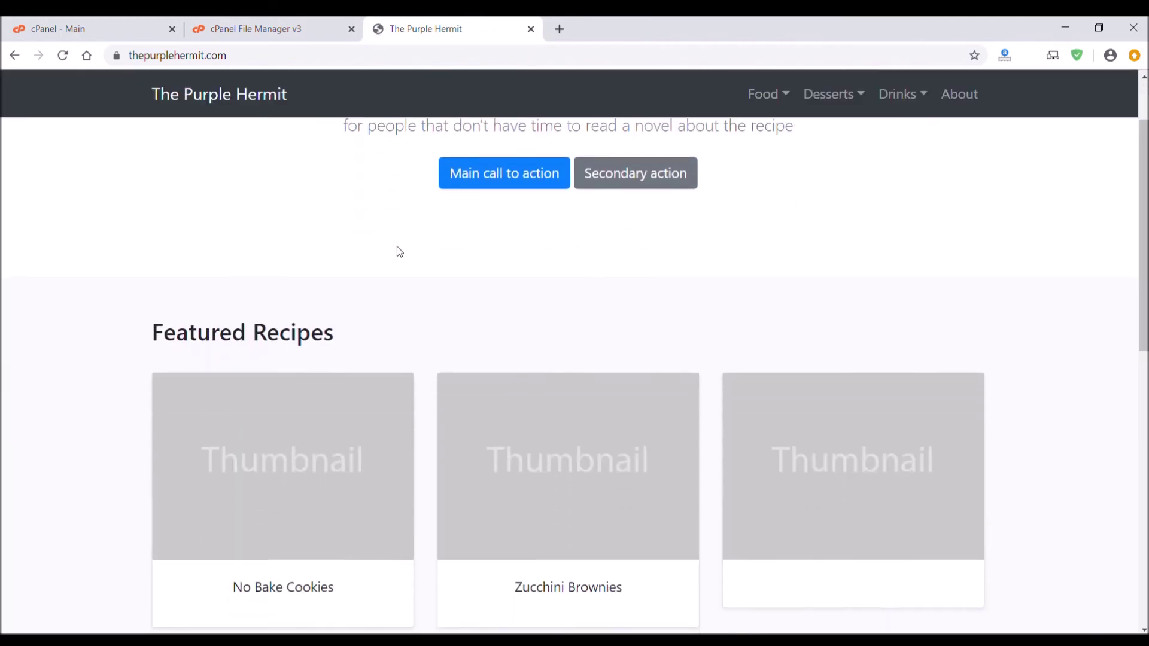
{"action": "scroll", "coordinate": [423, 275], "scroll_direction": "down", "scroll_amount": 2}
{"action": "scroll", "coordinate": [424, 275], "scroll_direction": "up", "scroll_amount": 6}
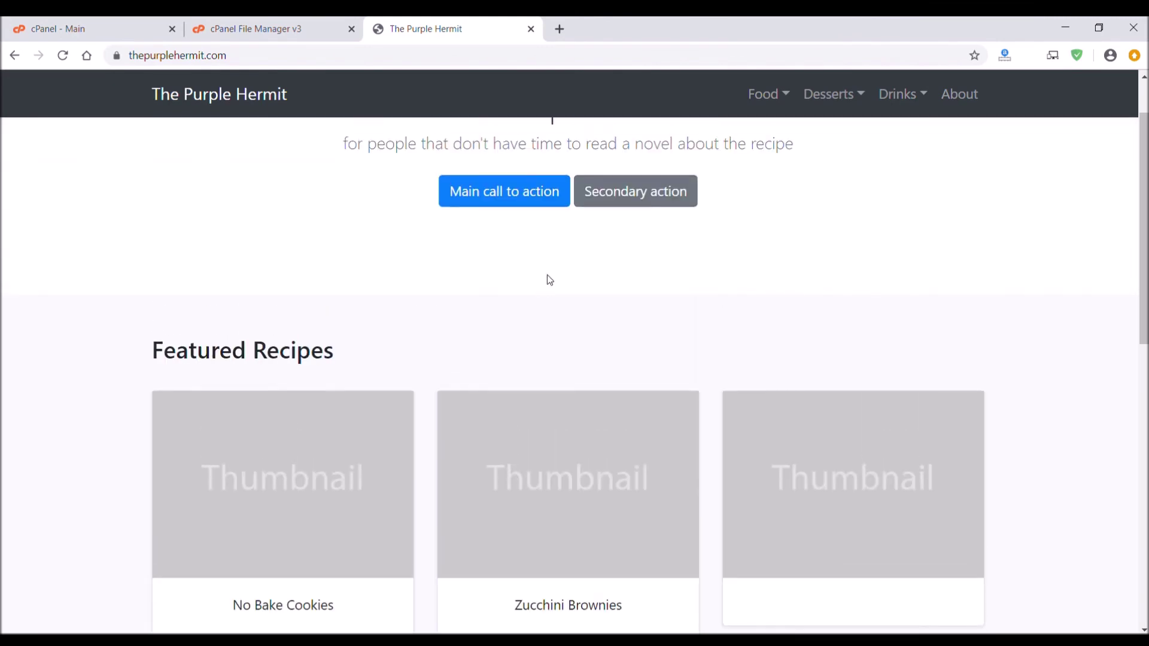
Try the Food, Desserts and Drinks category menus on the homepage.
{"action": "left_click", "coordinate": [786, 103]}
{"action": "left_click", "coordinate": [858, 104]}
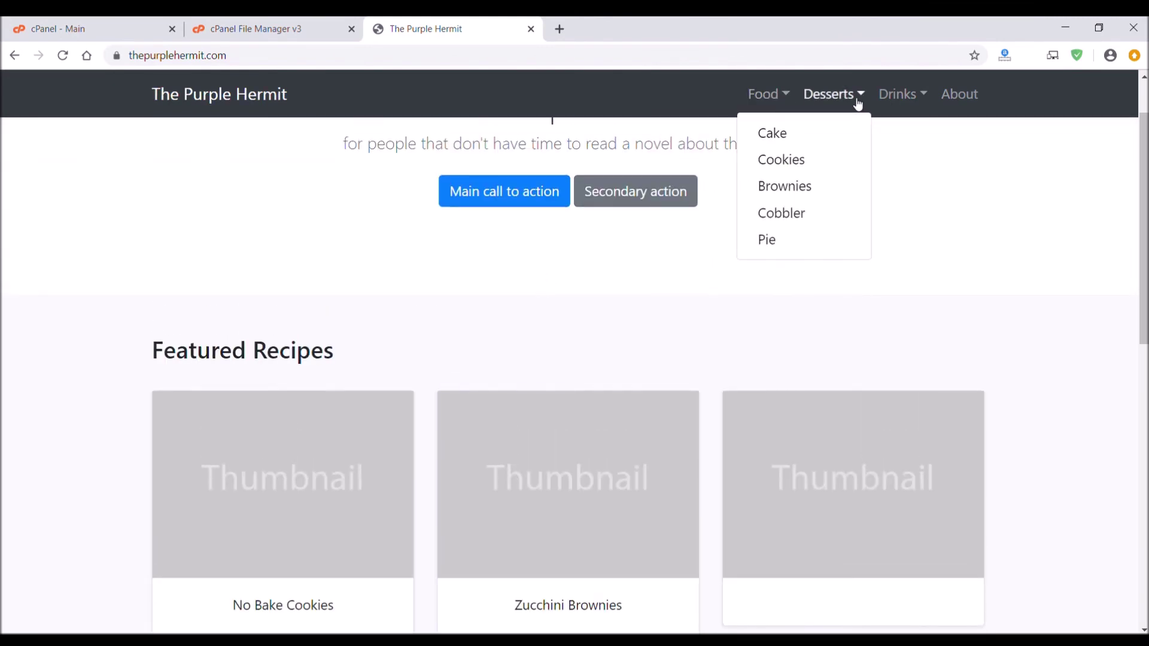
{"action": "left_click", "coordinate": [908, 107]}
{"action": "left_click", "coordinate": [709, 276]}
{"action": "scroll", "coordinate": [697, 279], "scroll_direction": "up", "scroll_amount": 1}
{"action": "scroll", "coordinate": [687, 281], "scroll_direction": "down", "scroll_amount": 5}
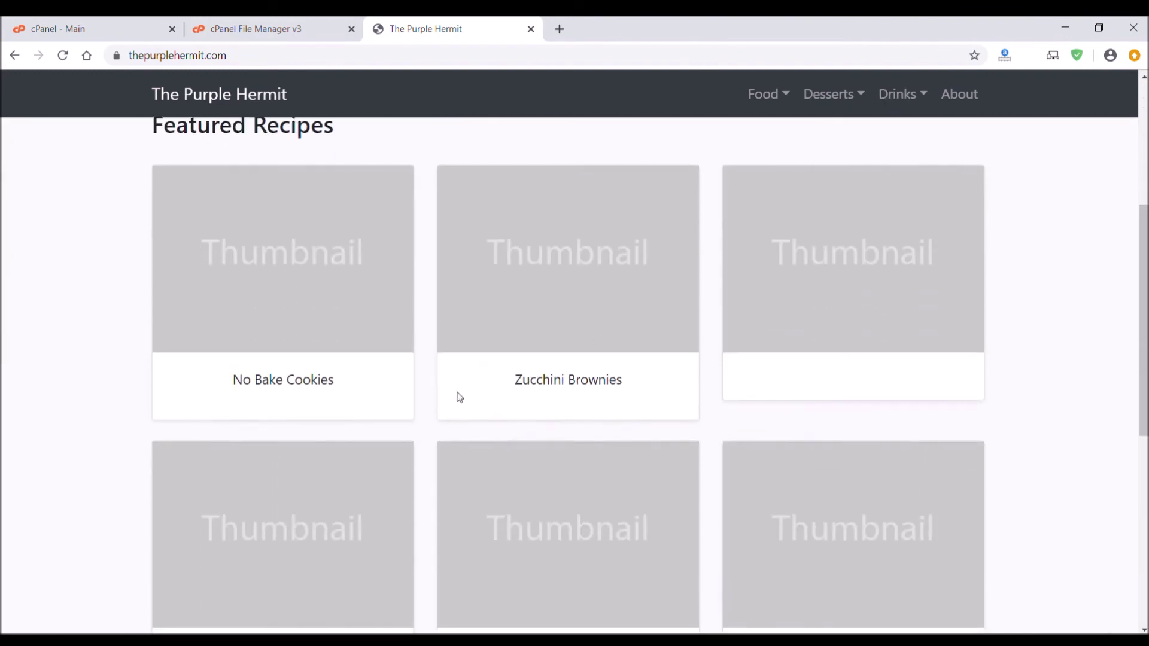
View the No Bake Cookies and Zucchini Brownies recipe pages, then return to File Manager.
{"action": "left_click", "coordinate": [278, 352]}
{"action": "scroll", "coordinate": [364, 224], "scroll_direction": "down", "scroll_amount": 2}
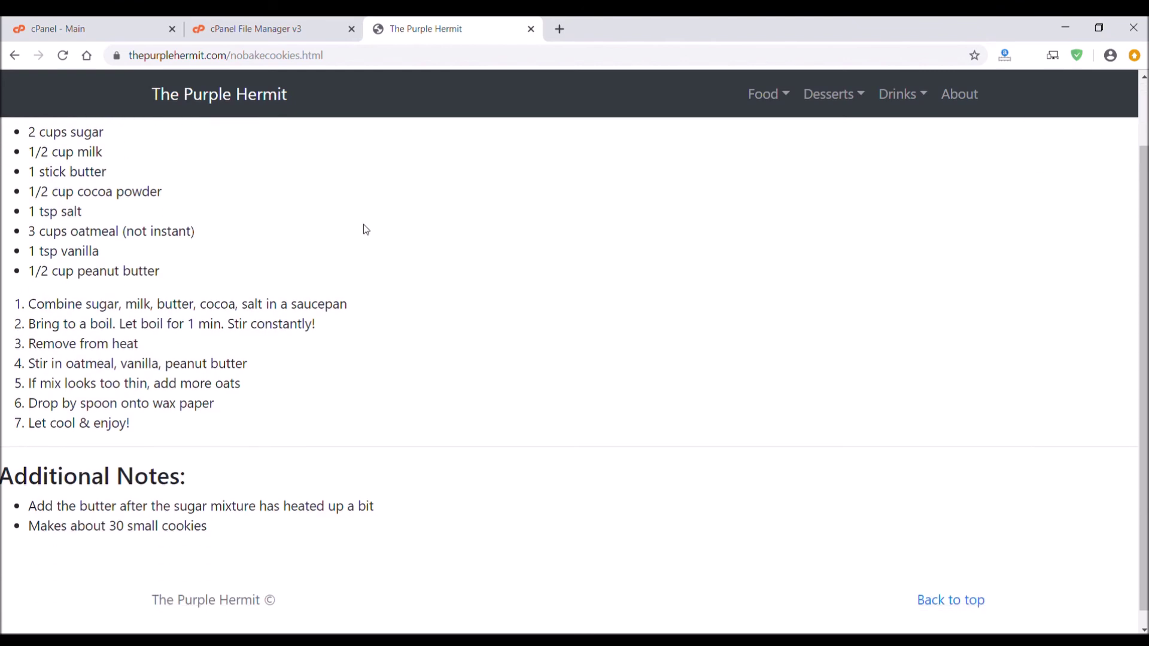
{"action": "scroll", "coordinate": [363, 223], "scroll_direction": "up", "scroll_amount": 2}
{"action": "left_click", "coordinate": [233, 97]}
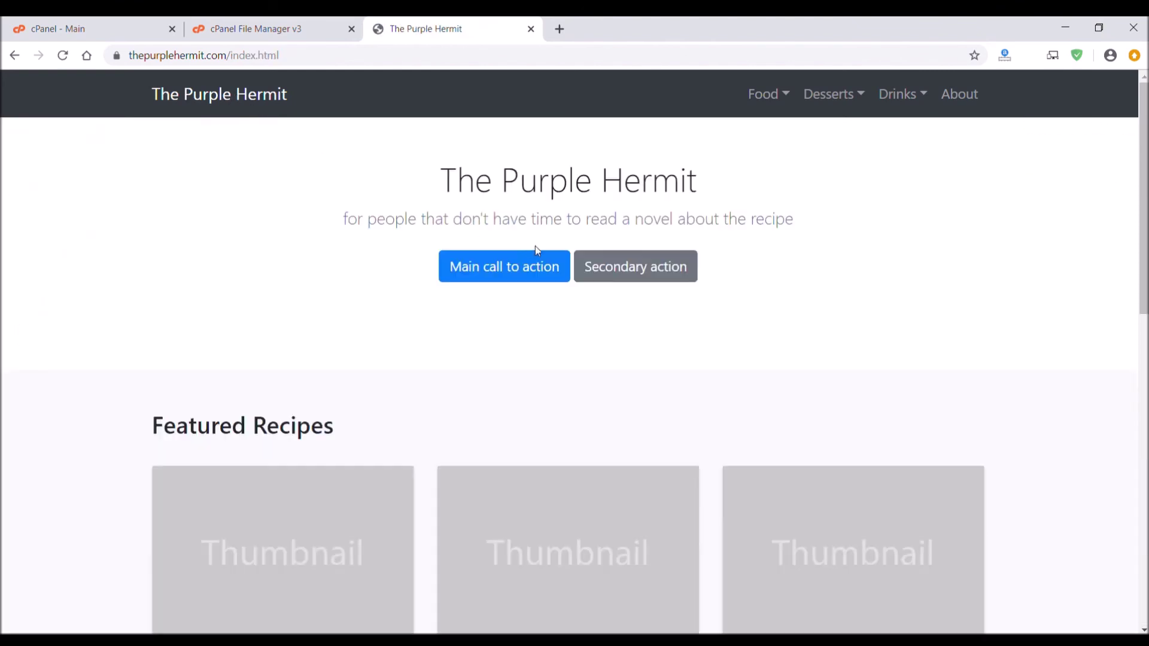
{"action": "scroll", "coordinate": [588, 391], "scroll_direction": "down", "scroll_amount": 3}
{"action": "left_click", "coordinate": [547, 400]}
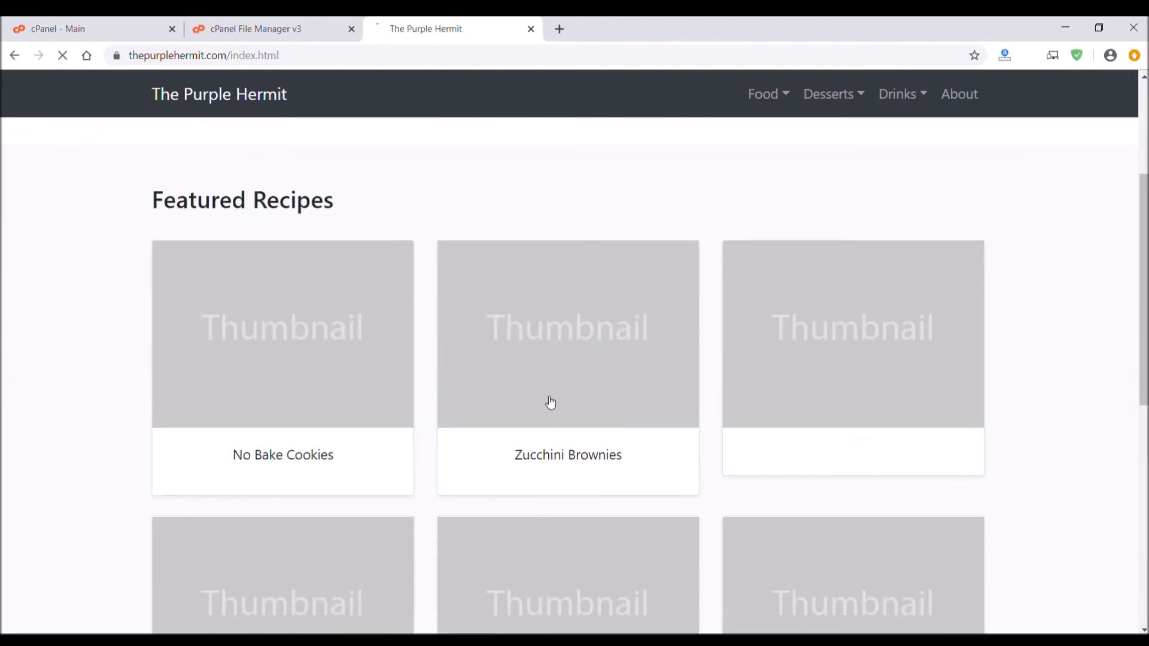
{"action": "scroll", "coordinate": [431, 270], "scroll_direction": "down", "scroll_amount": 2}
{"action": "scroll", "coordinate": [303, 217], "scroll_direction": "up", "scroll_amount": 2}
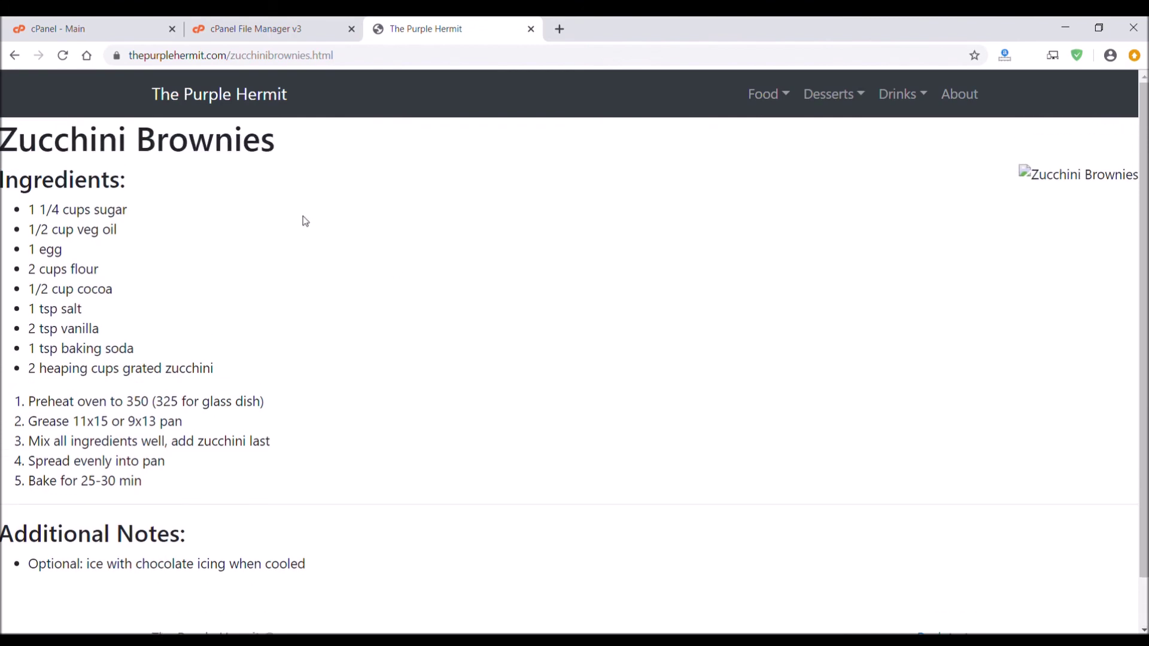
{"action": "left_click", "coordinate": [249, 96]}
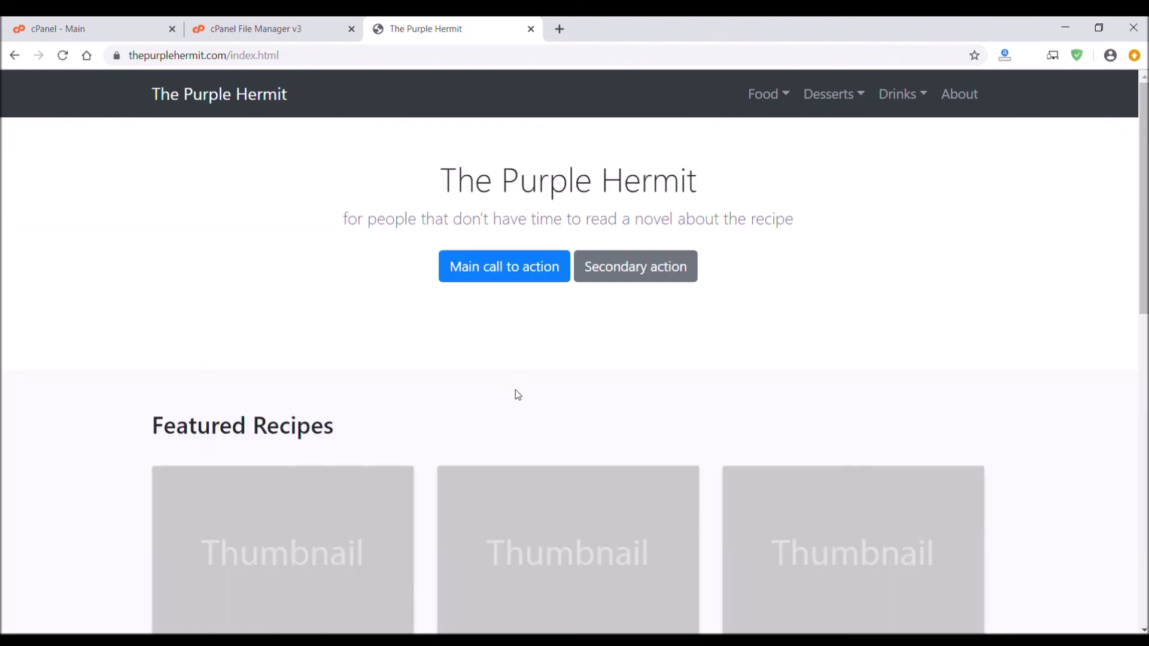
{"action": "left_click", "coordinate": [280, 27]}
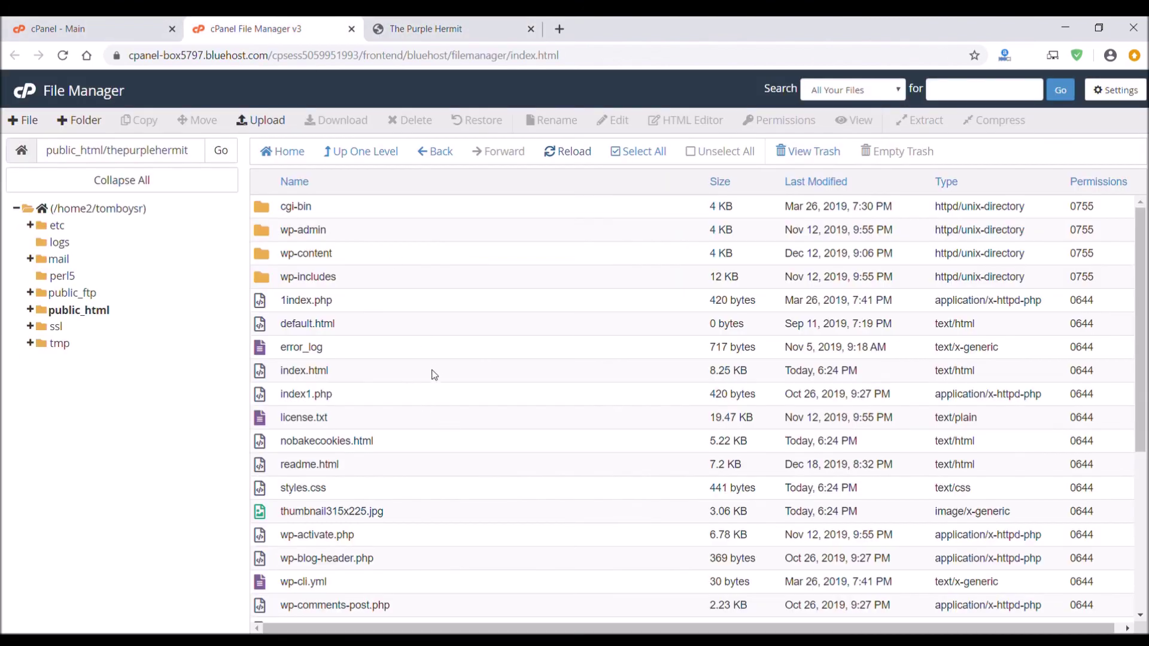
{"action": "scroll", "coordinate": [500, 342], "scroll_direction": "down", "scroll_amount": 1}
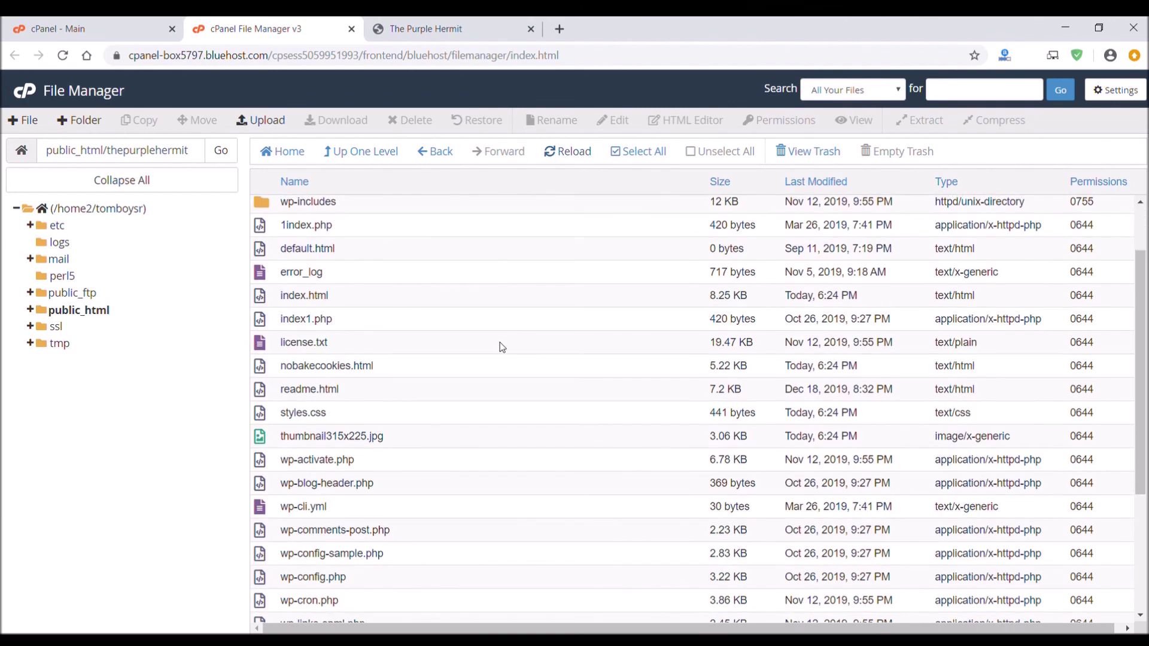
{"action": "left_click", "coordinate": [261, 119]}
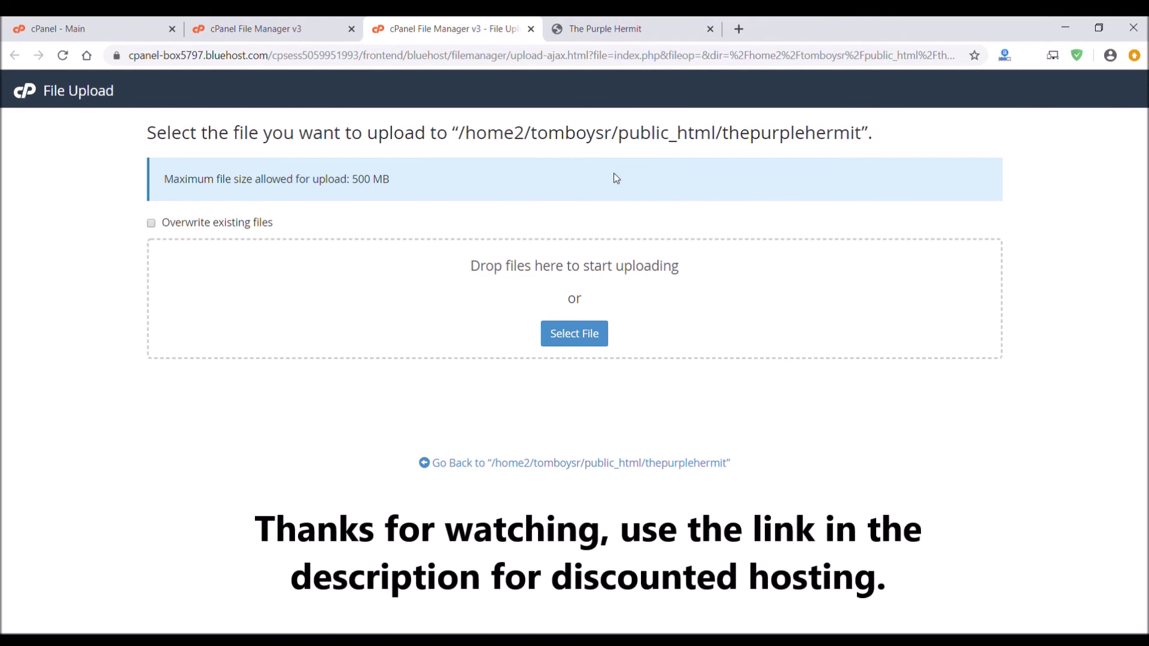
{"action": "left_click", "coordinate": [530, 29]}
{"action": "scroll", "coordinate": [466, 441], "scroll_direction": "down", "scroll_amount": 3}
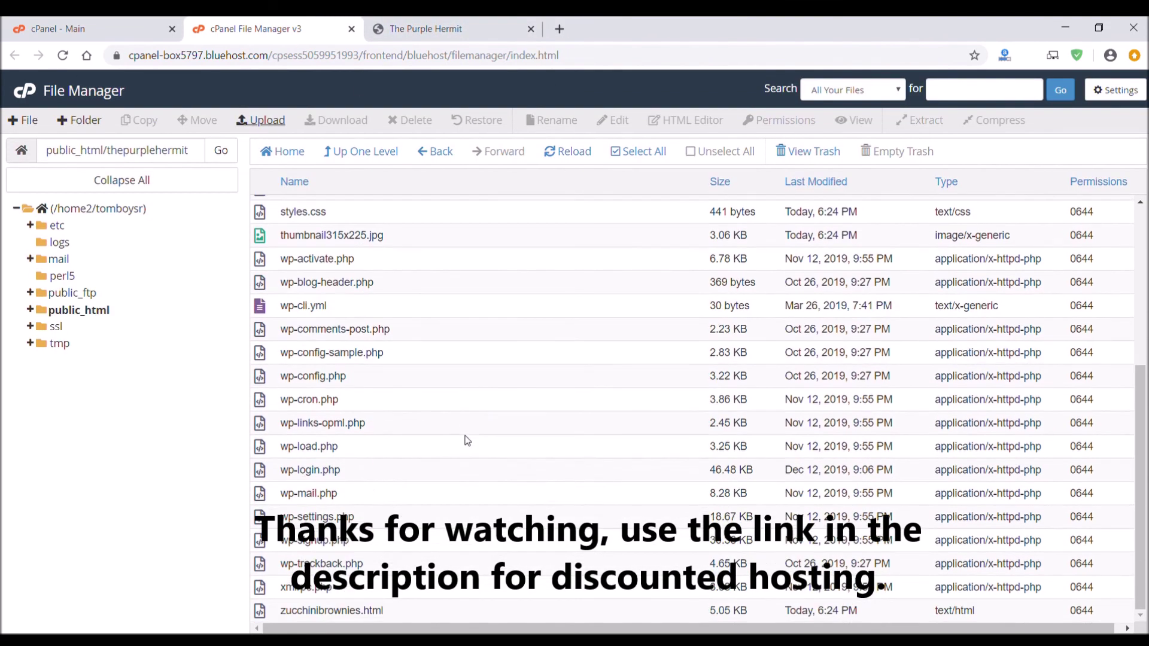
{"action": "scroll", "coordinate": [467, 441], "scroll_direction": "up", "scroll_amount": 5}
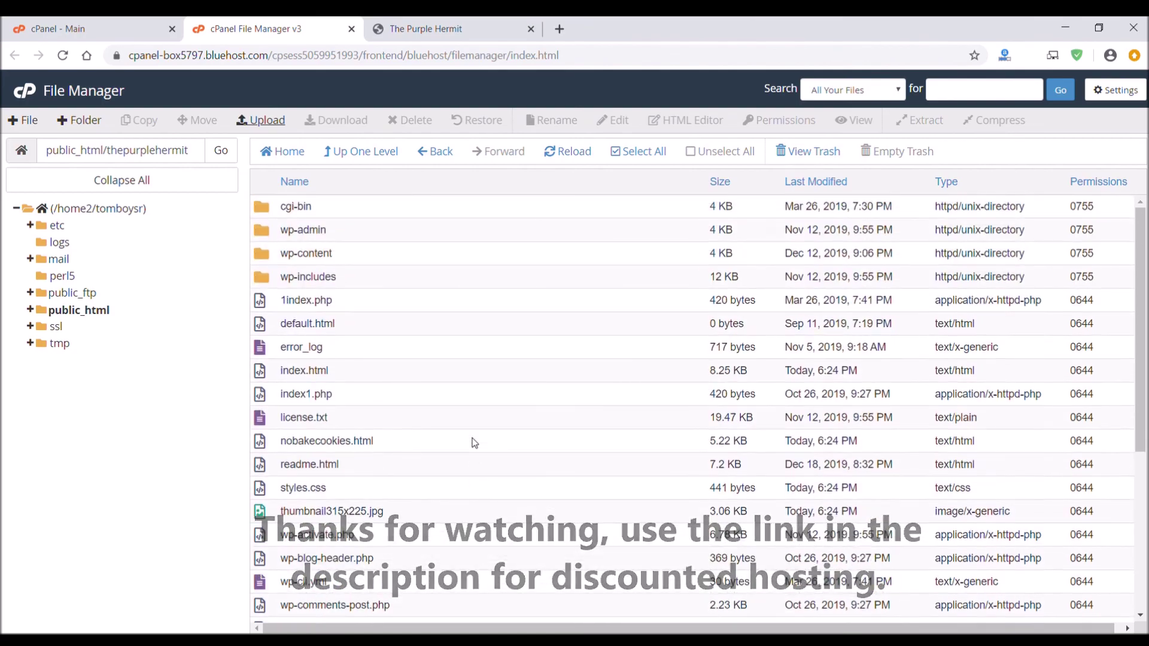